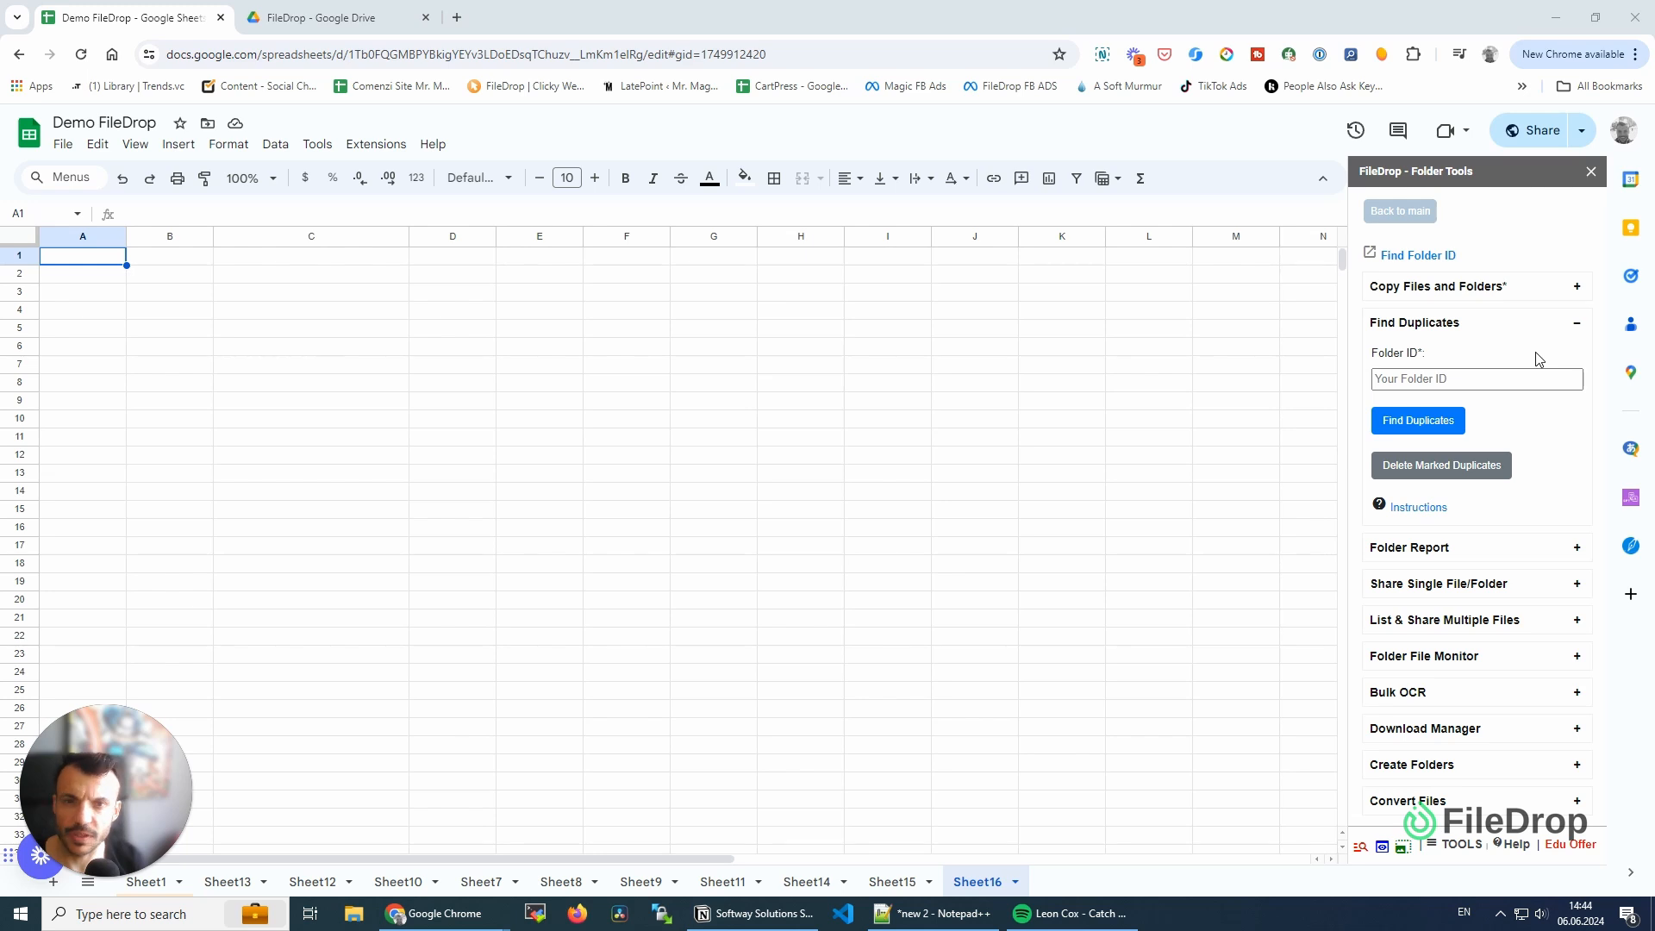
- Copy the FileDrop folder's ID from its Google Drive web address and paste it as the Folder ID for Find Duplicates in the spreadsheet
left_click(307, 19)
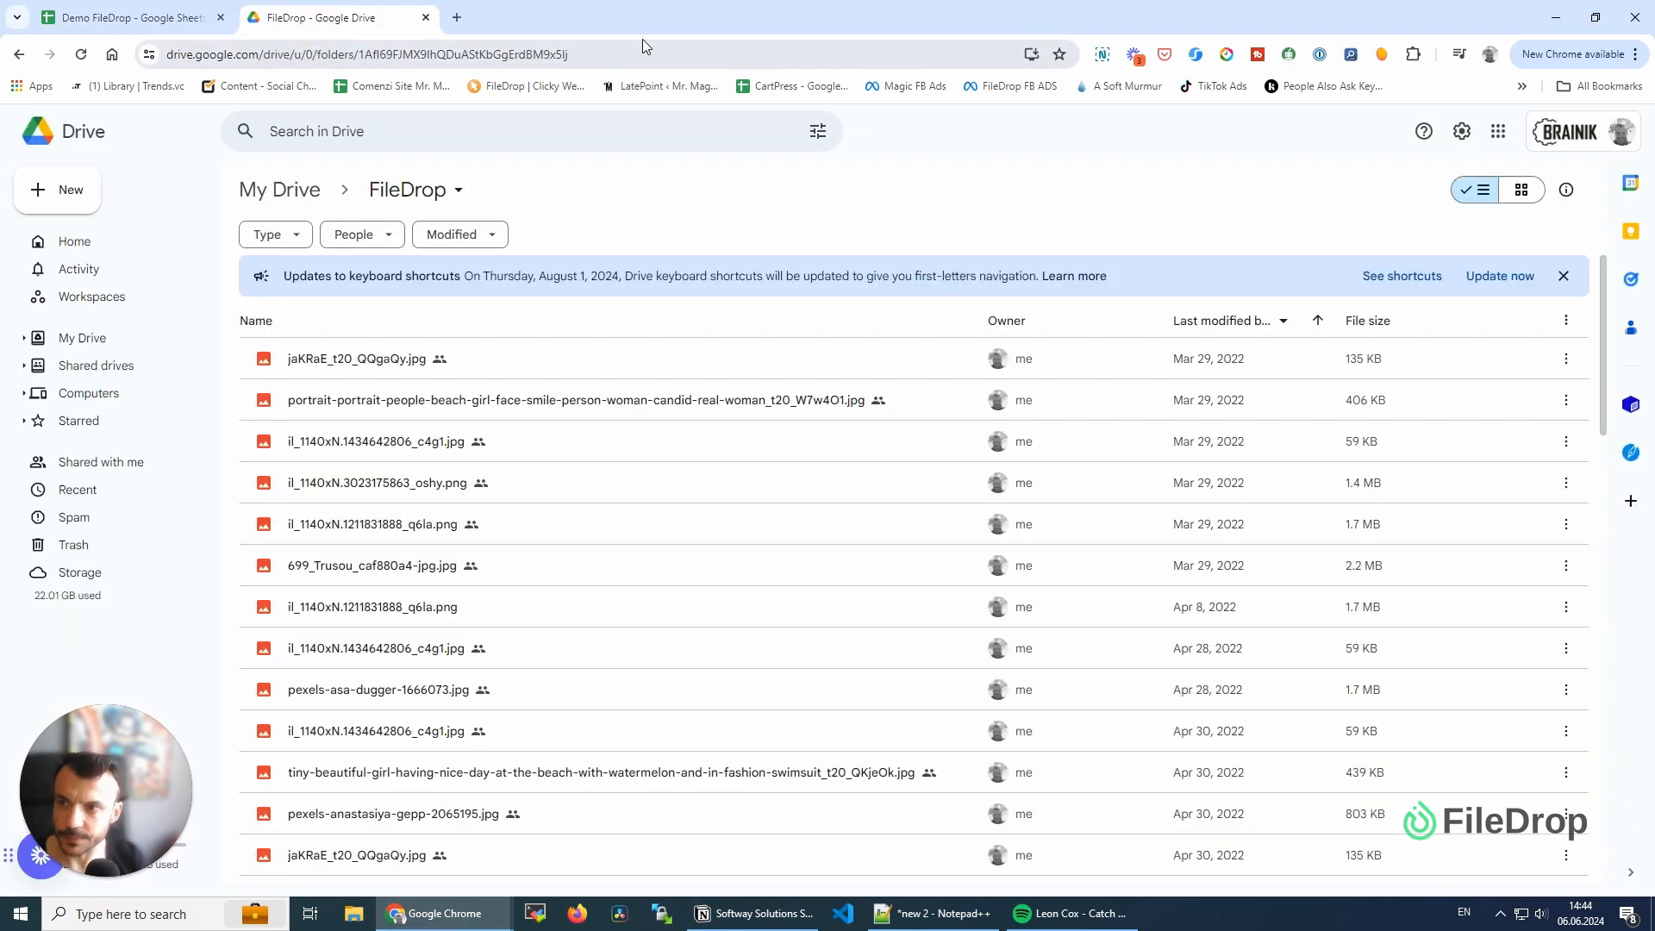
left_click(643, 43)
left_click_drag(638, 54, 401, 36)
key("ctrl+c")
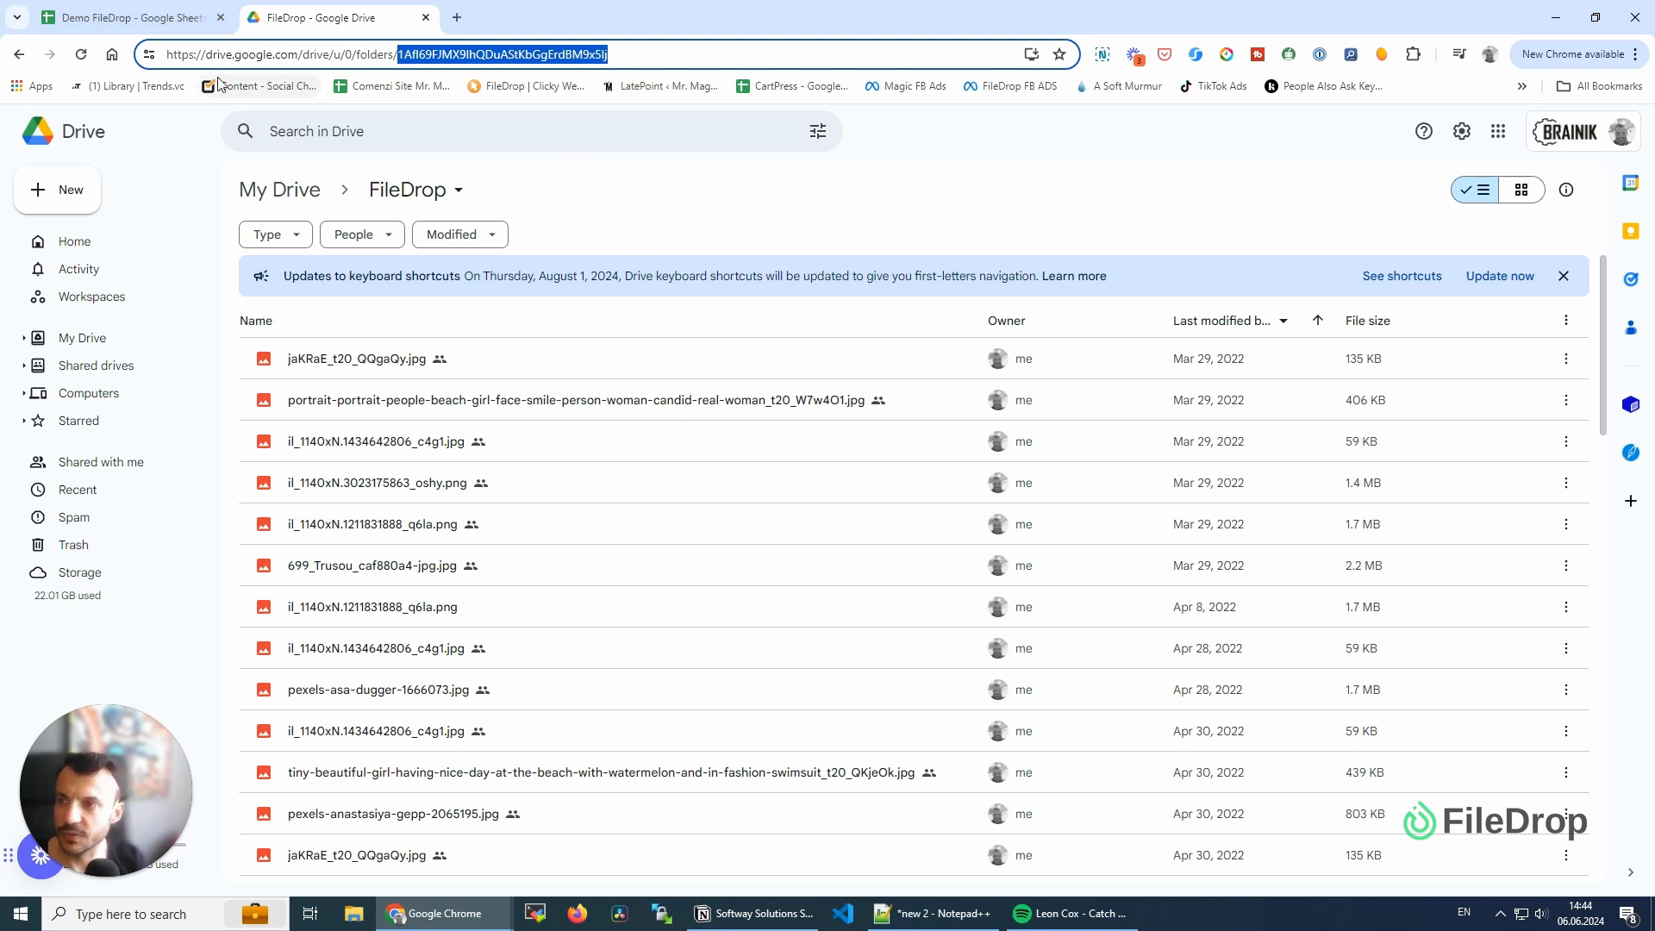
left_click(132, 17)
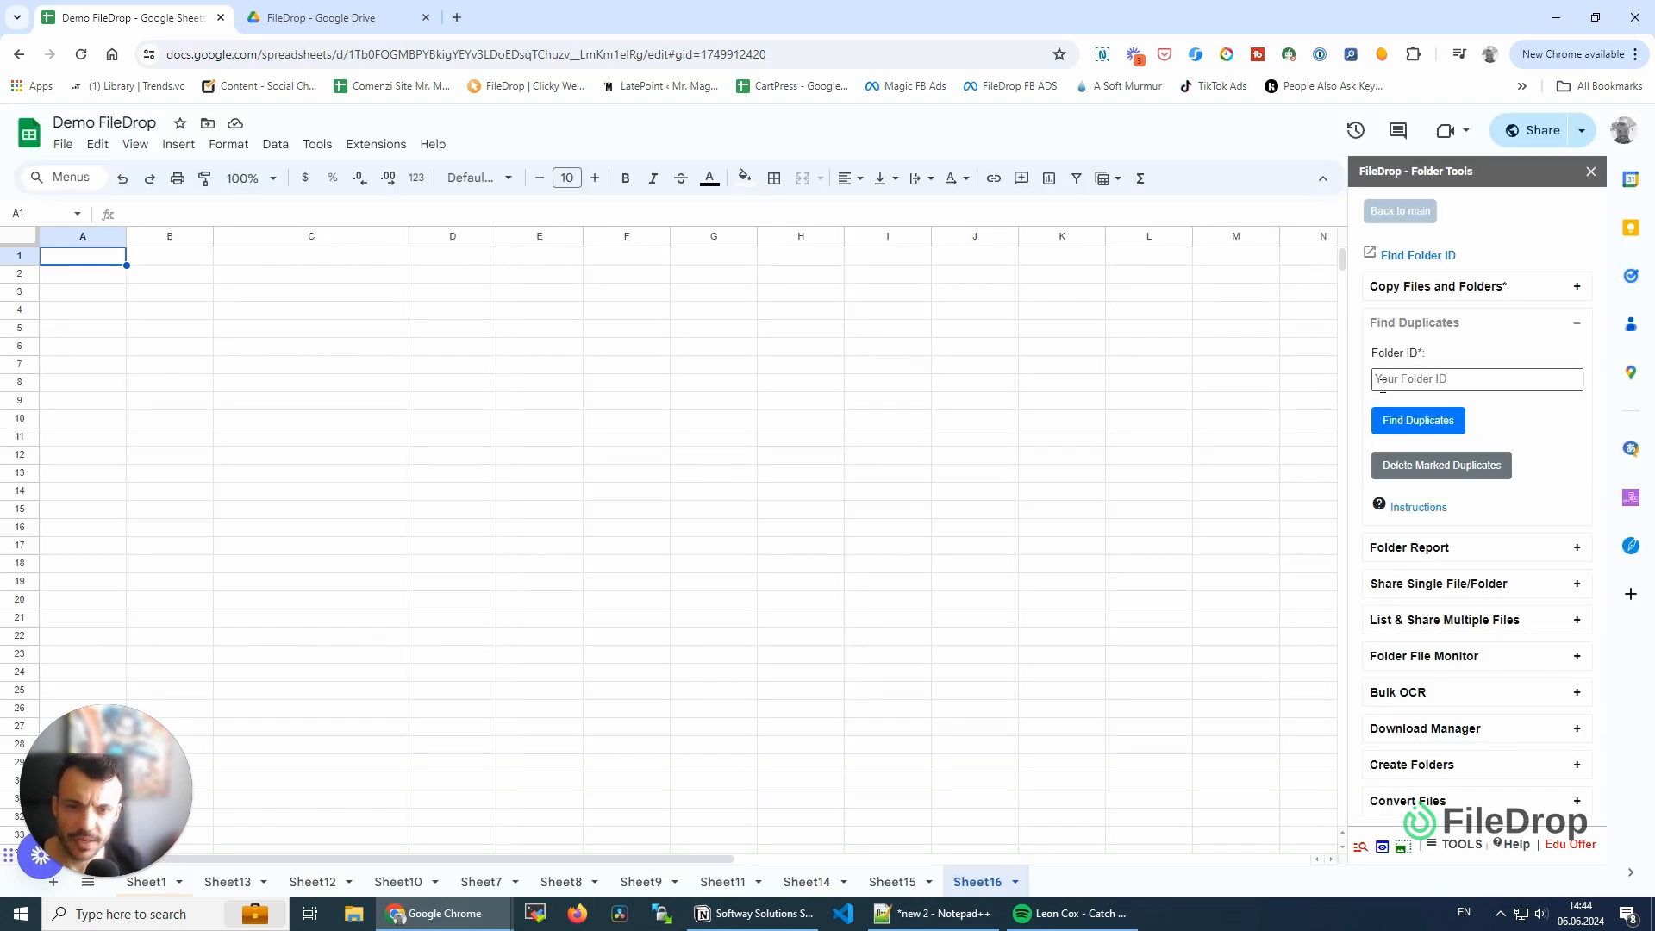
left_click(1382, 385)
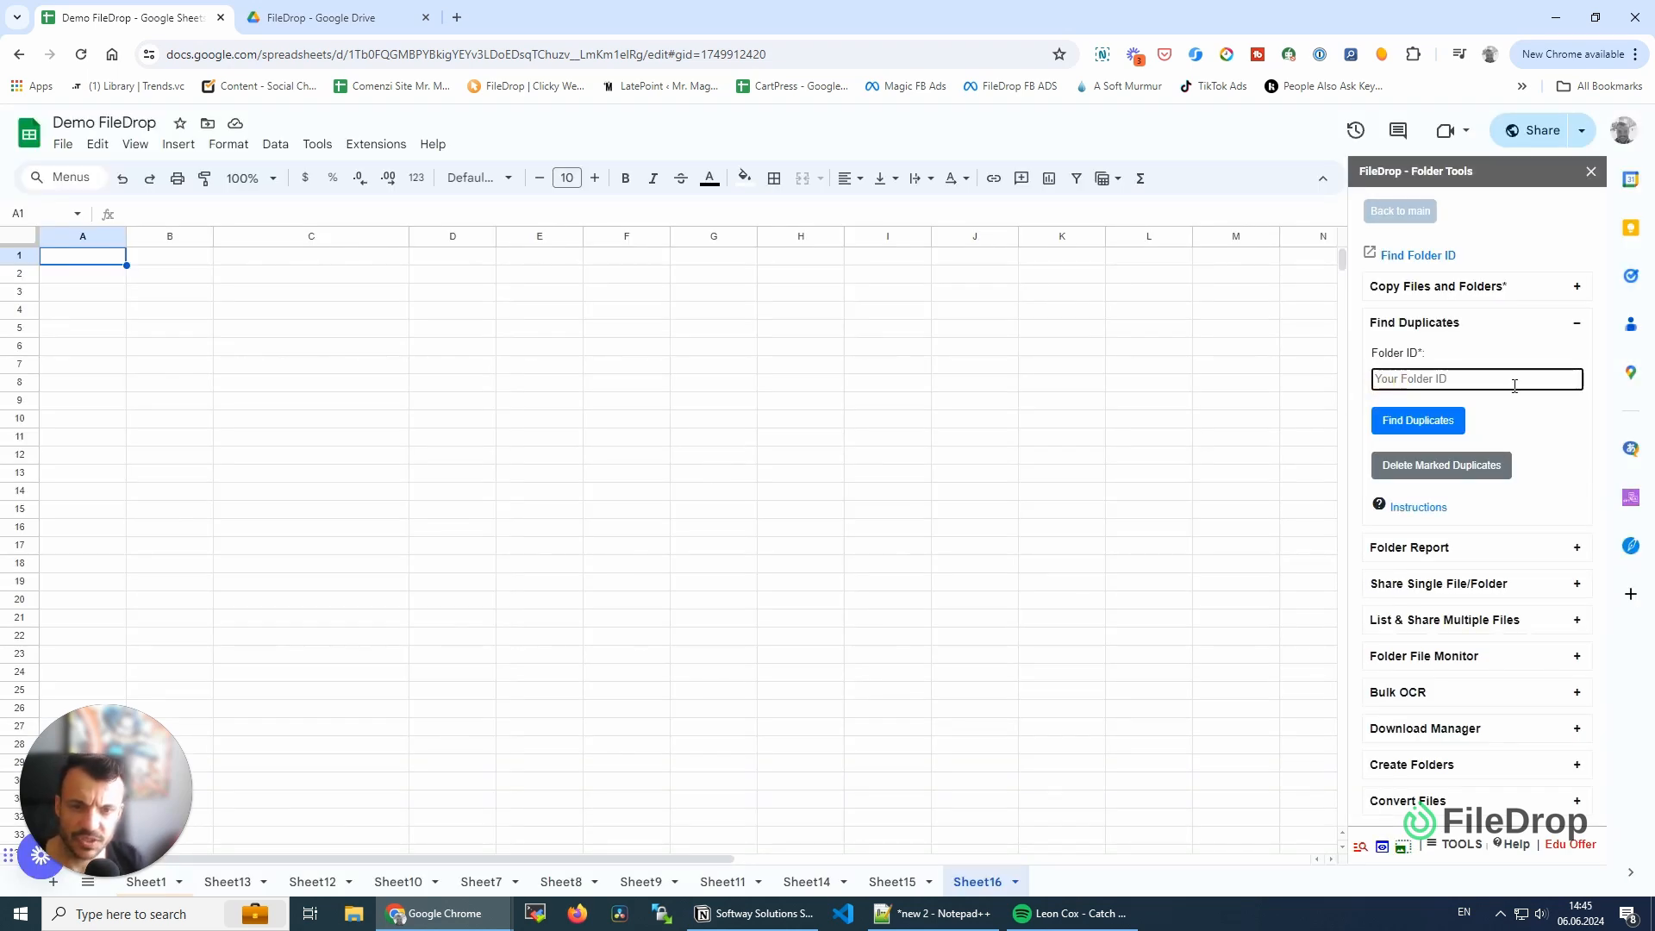
key("ctrl+v")
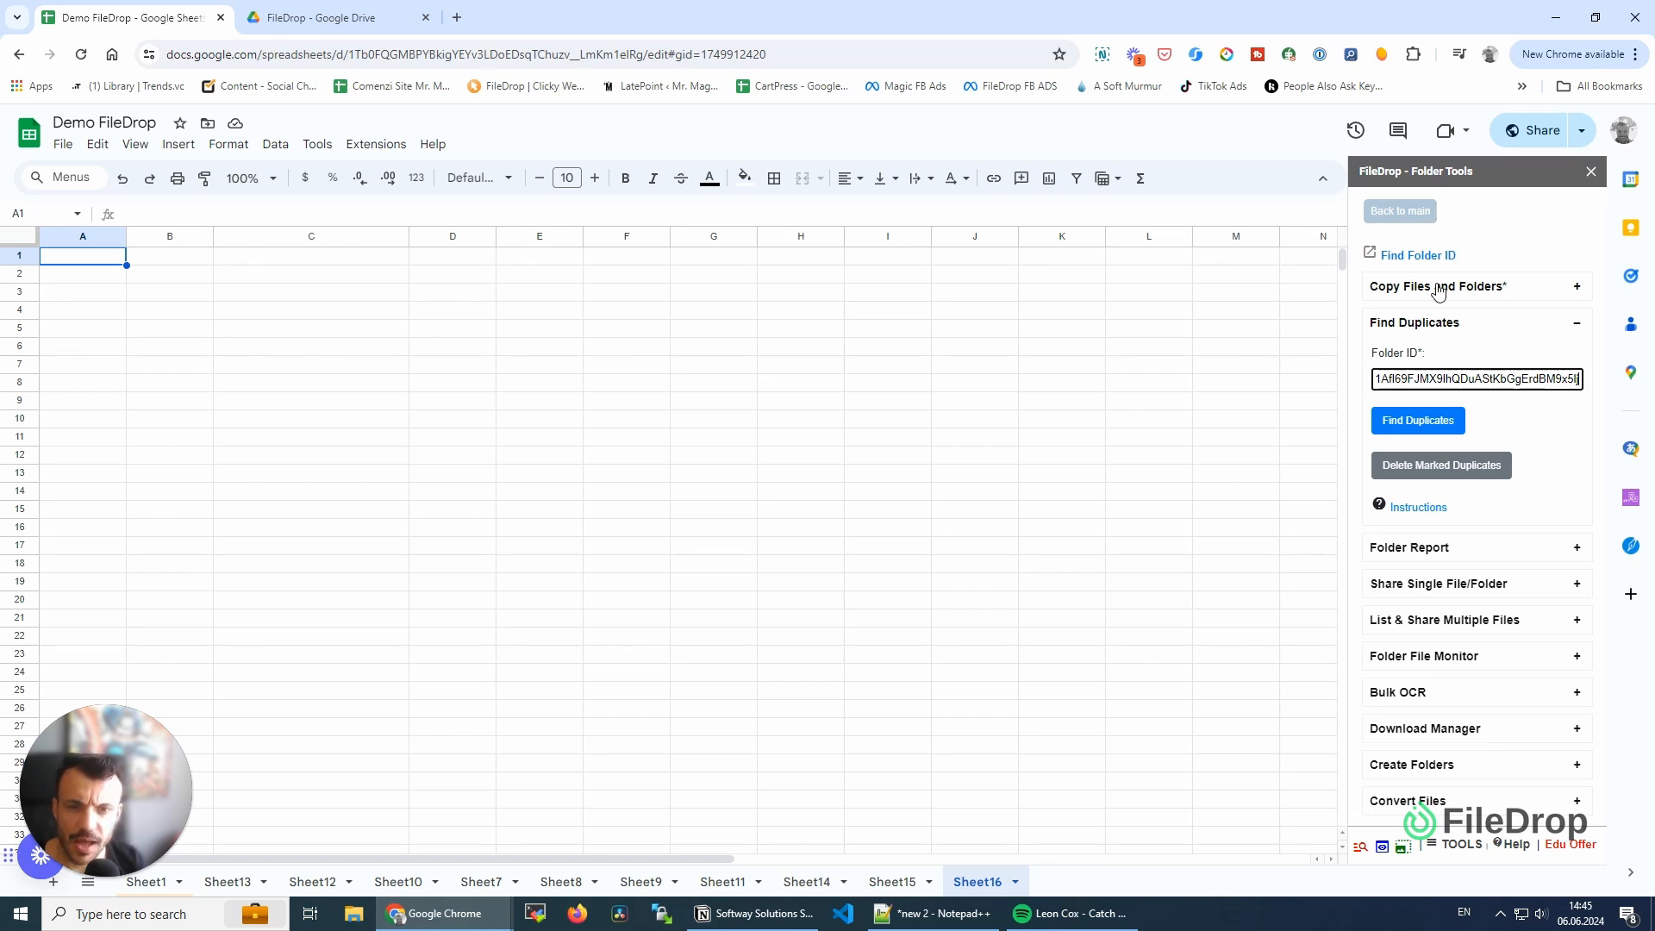
- Look up the FileDrop folder's ID with Find Folder ID by searching "filedrop" and selecting the FileDrop folder, and close the dialog
left_click(1412, 258)
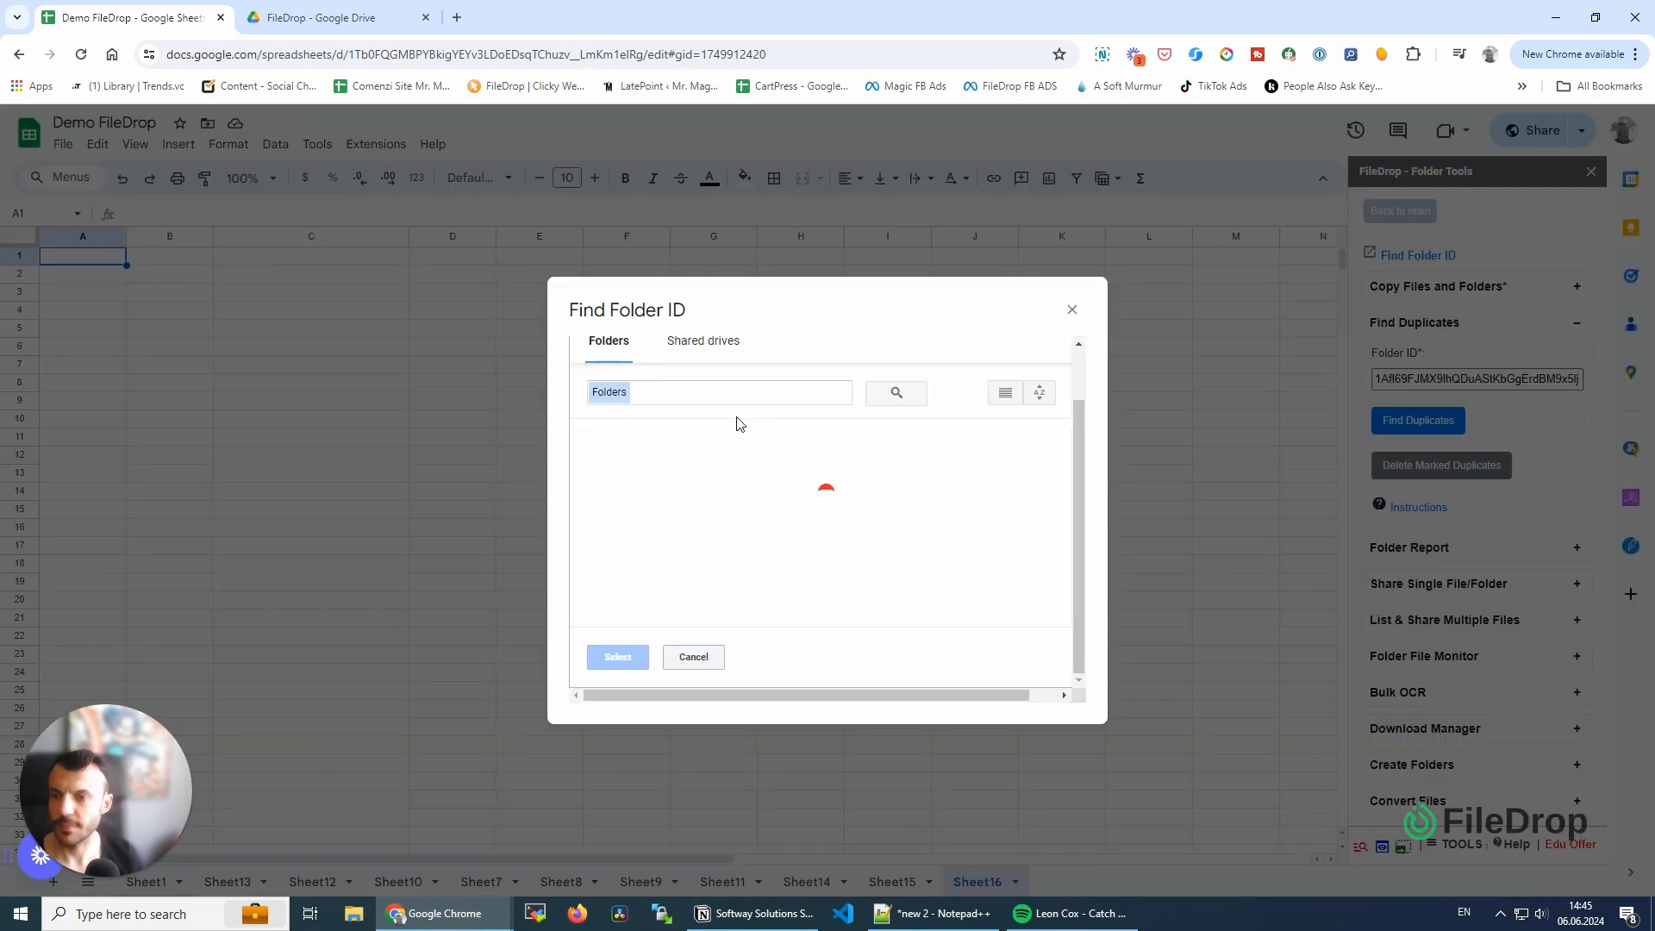
scroll(741, 517, "down", 5)
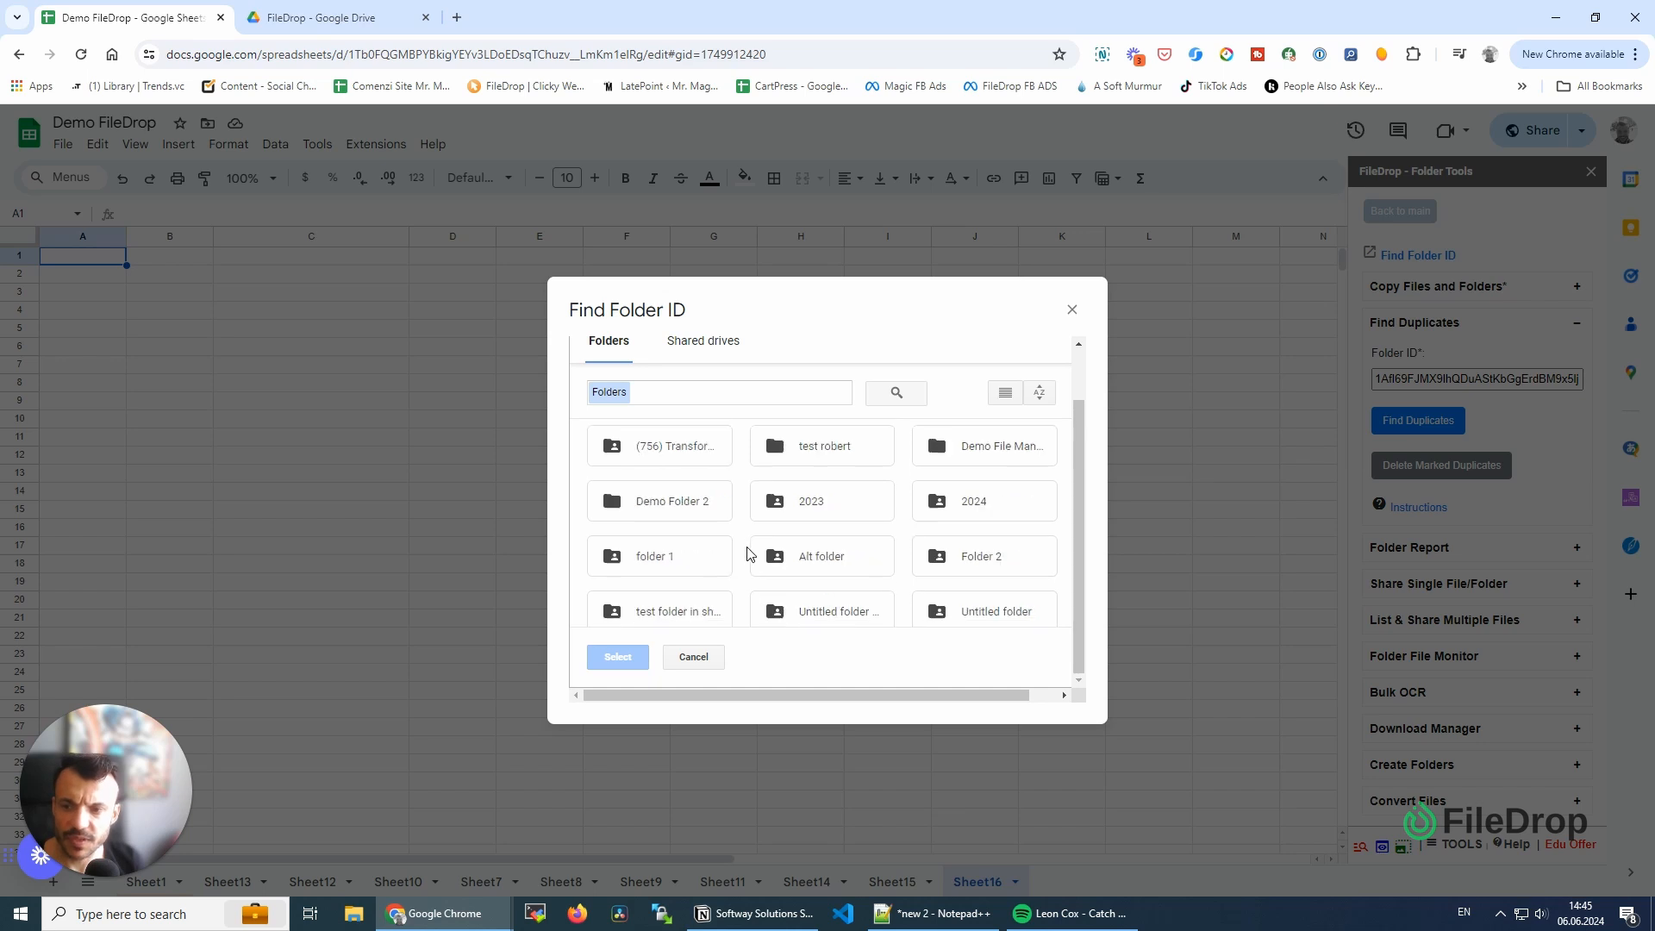
scroll(746, 550, "up", 5)
left_click(699, 382)
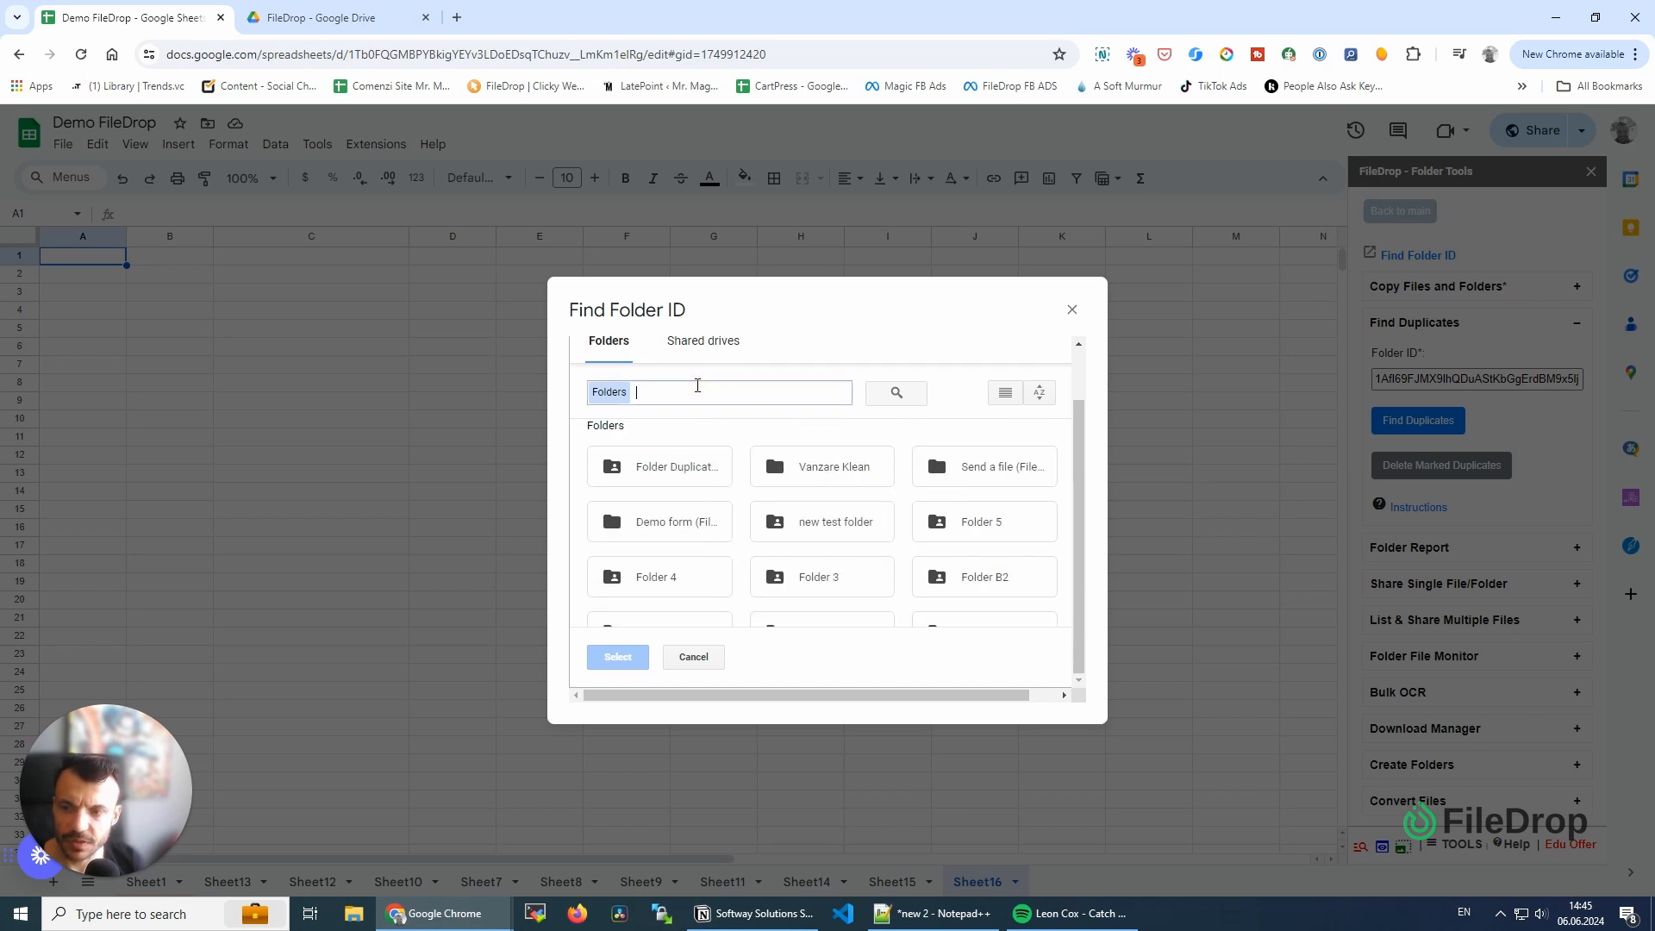
type("filedrop")
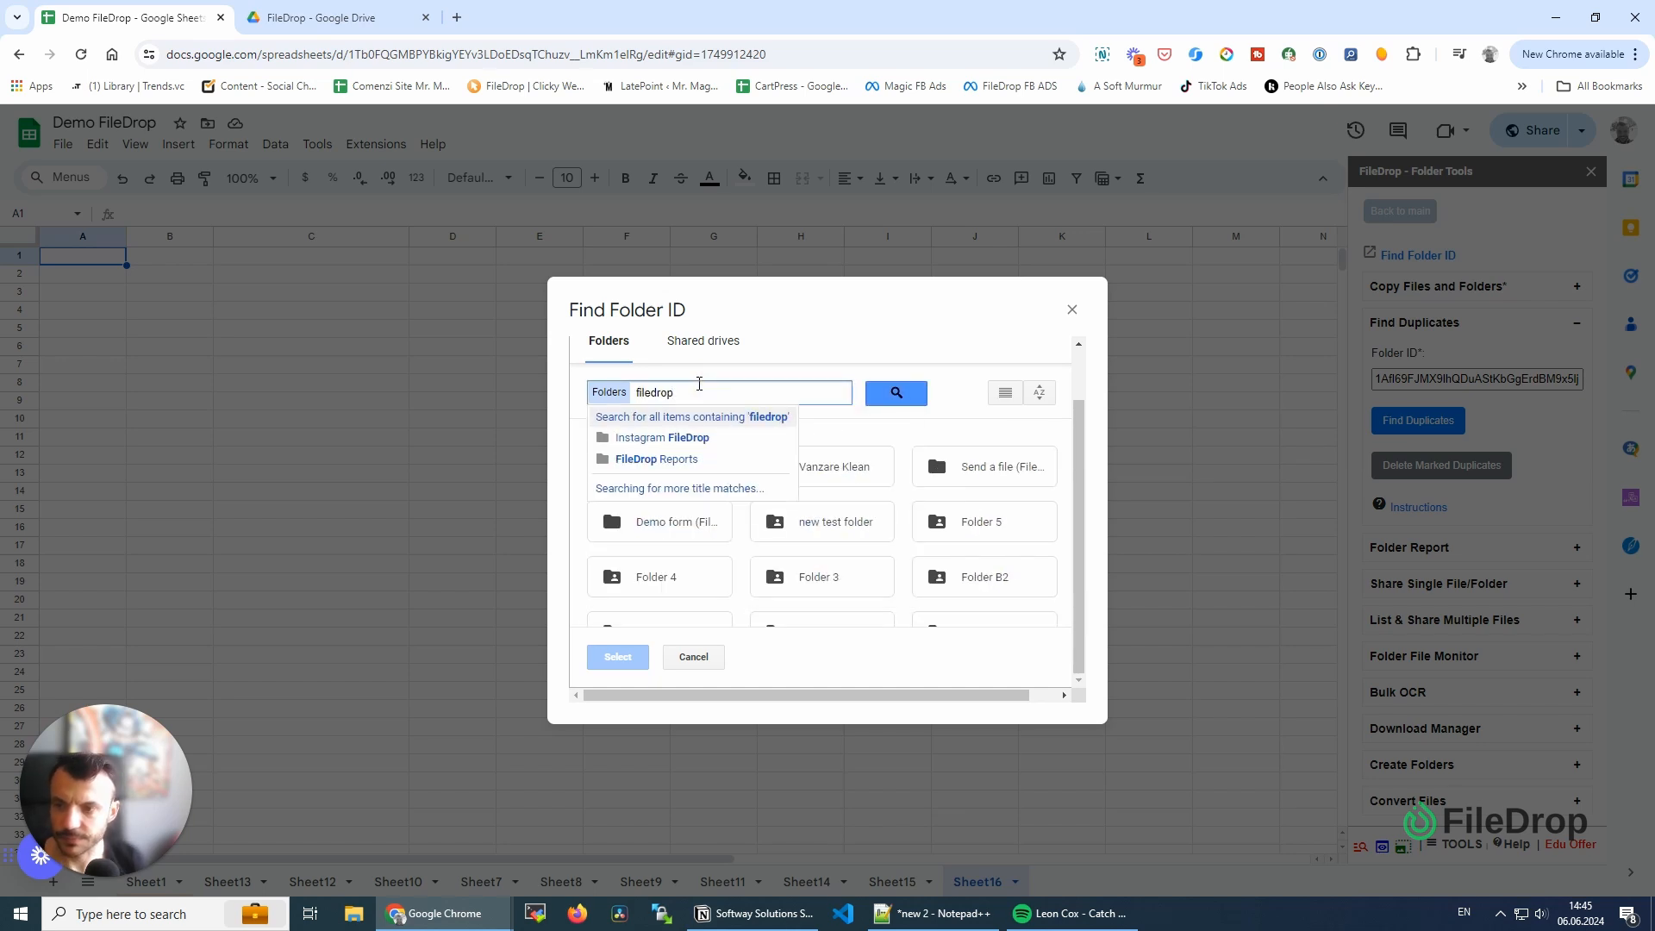
key("Return")
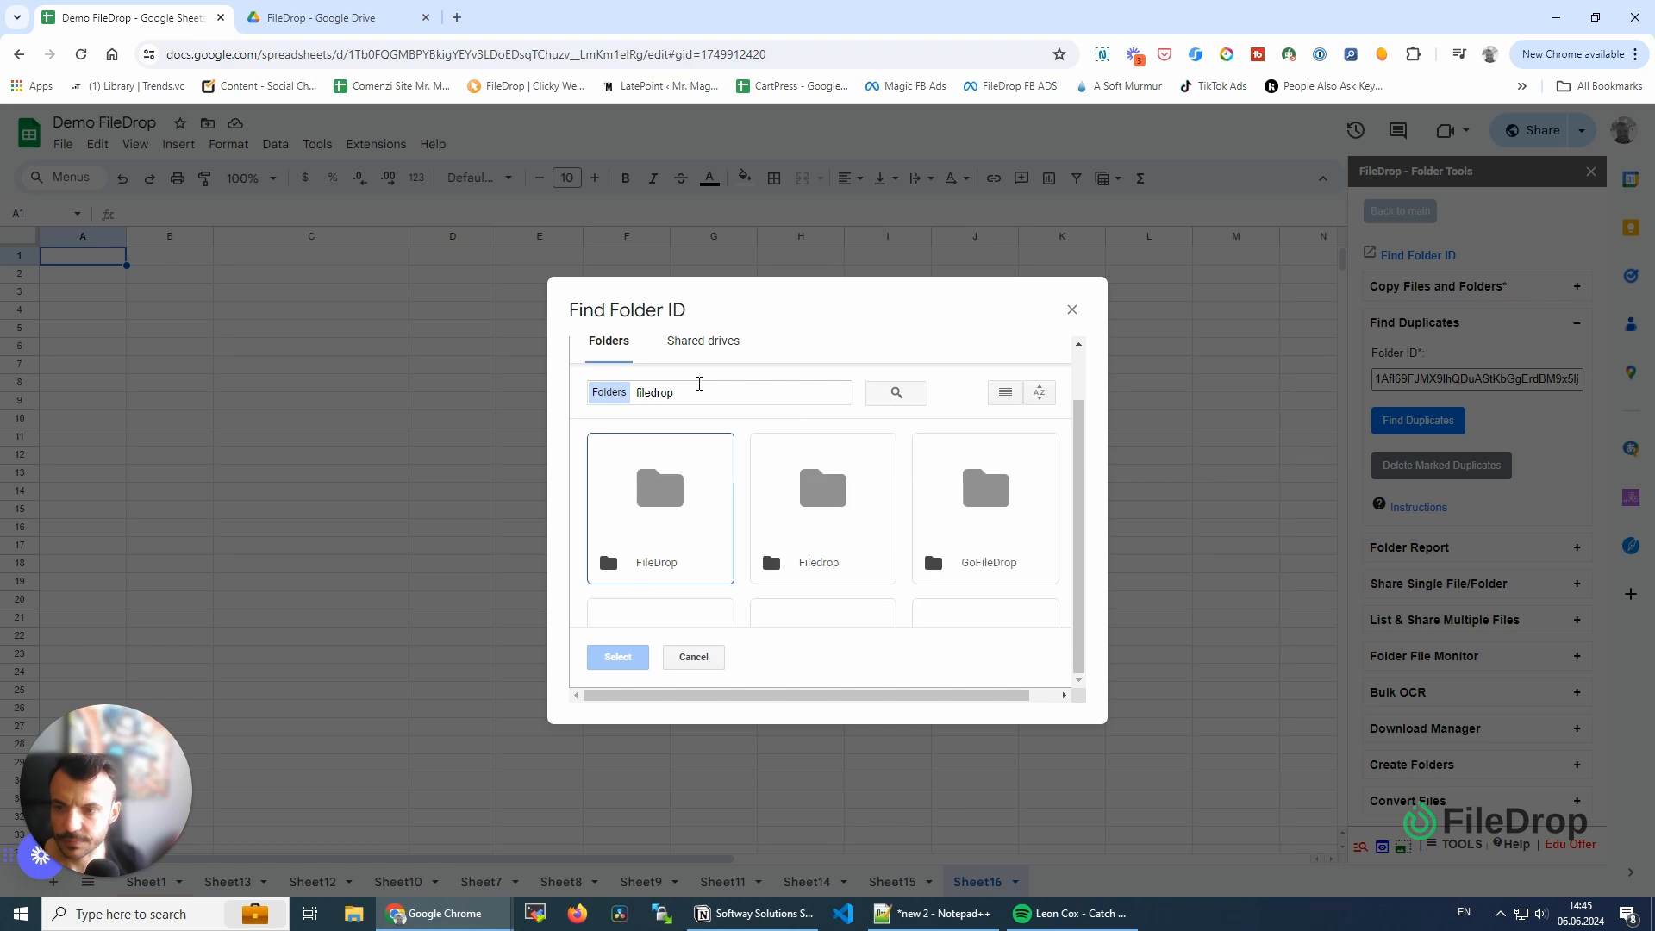
left_click(652, 502)
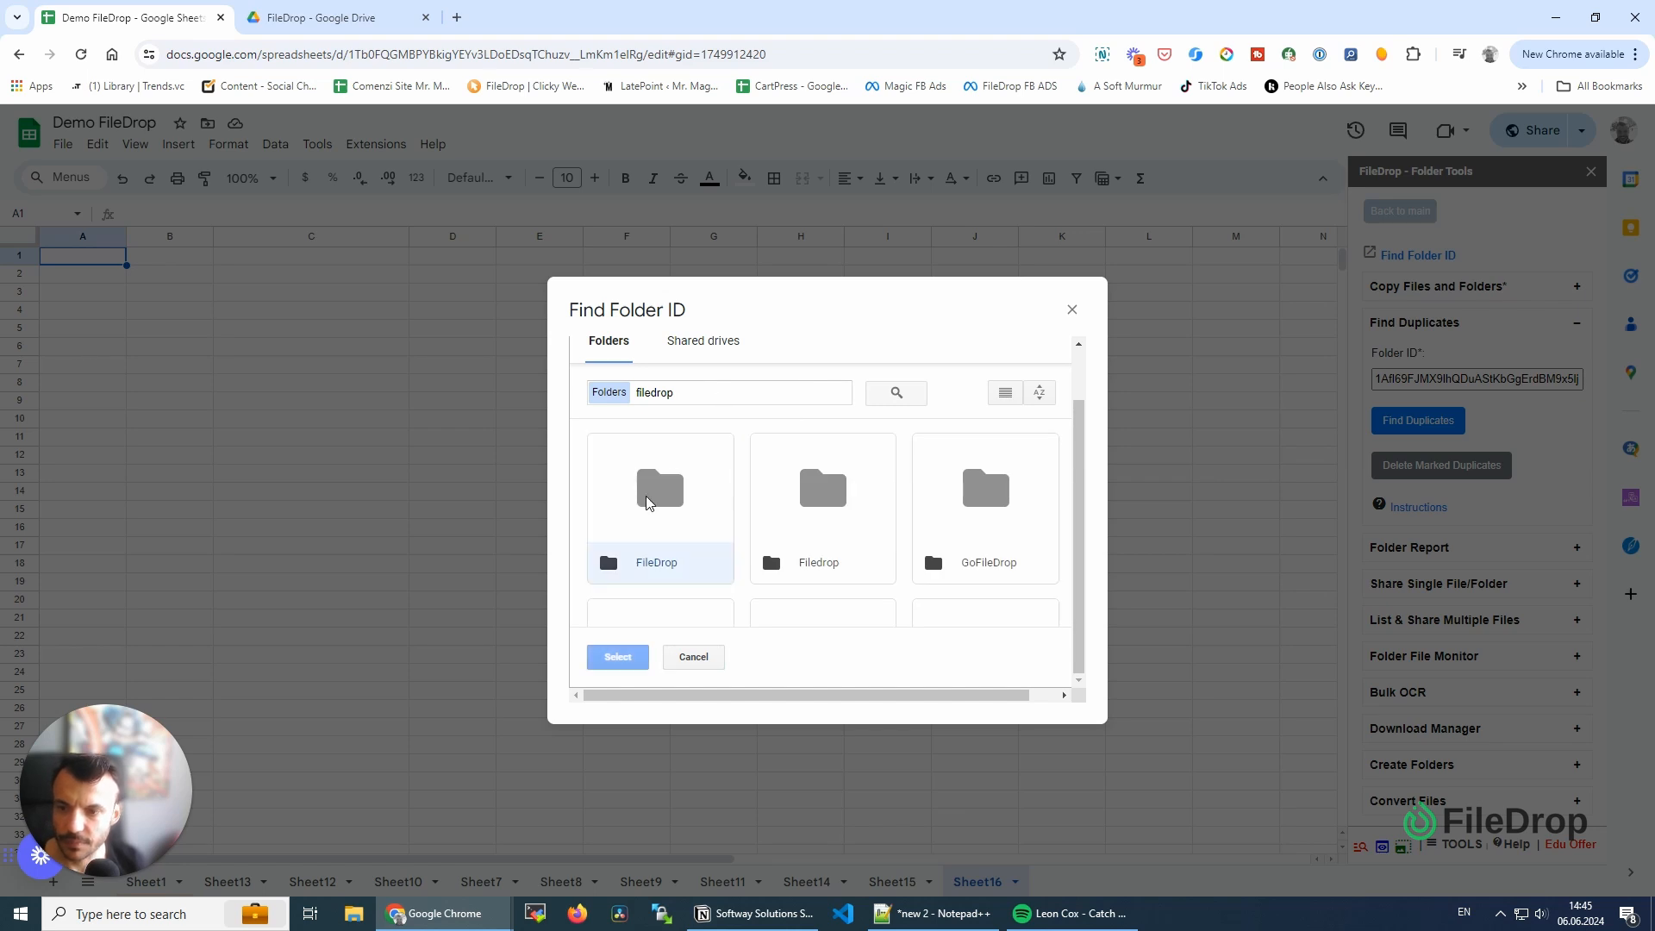
left_click(632, 657)
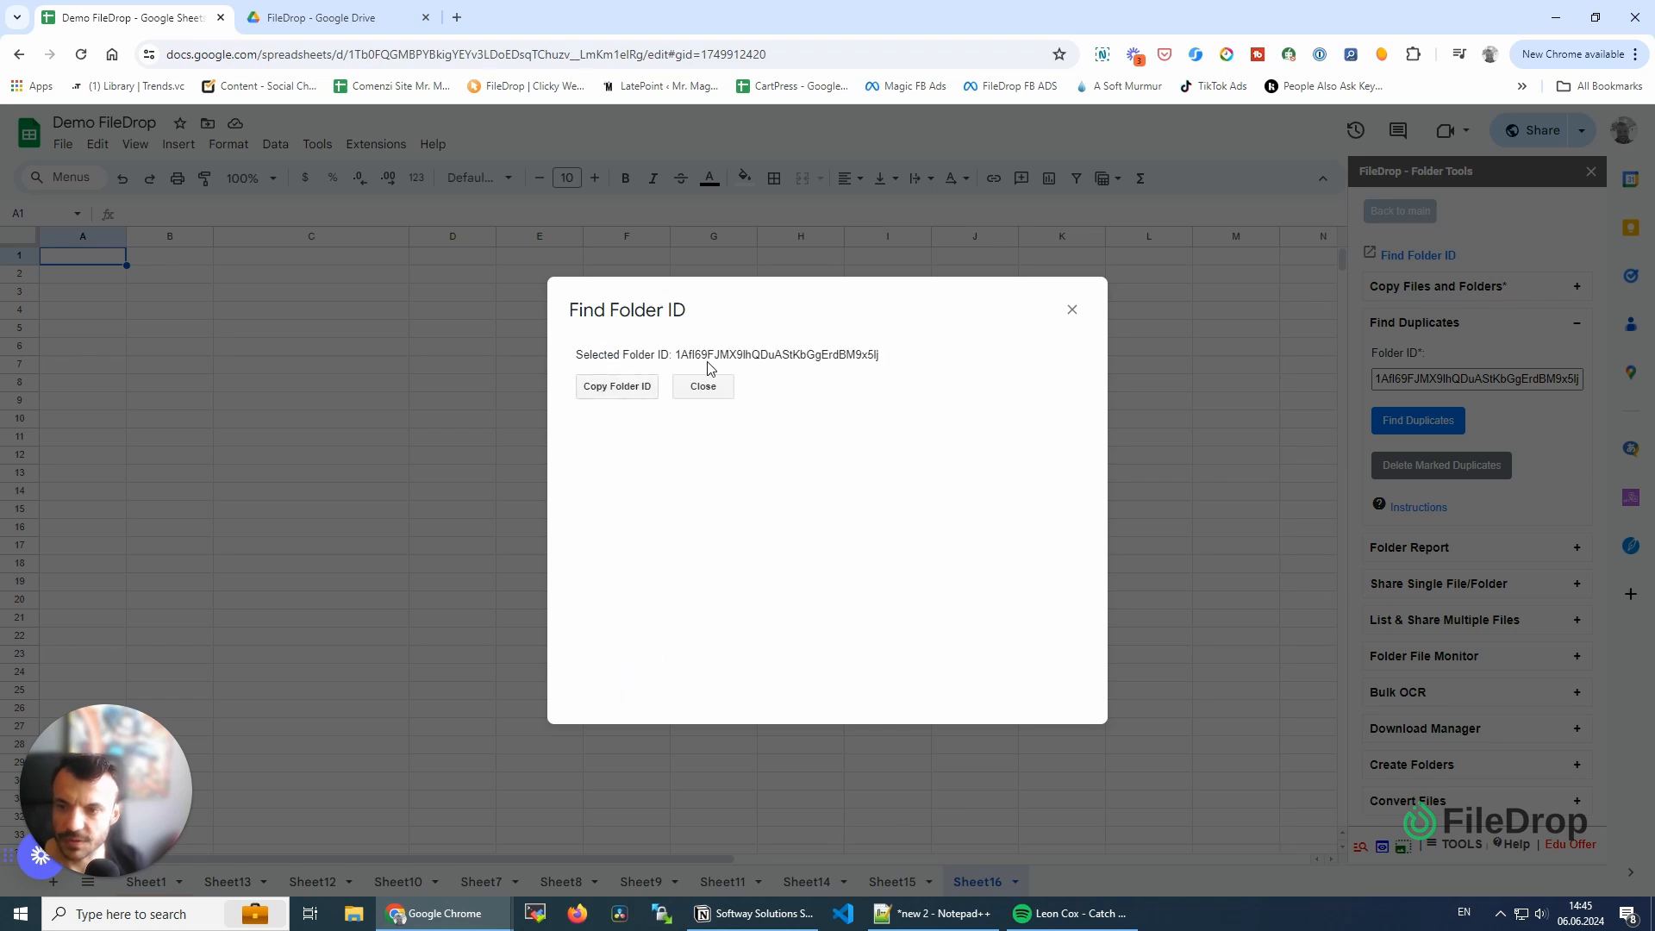
left_click(1073, 310)
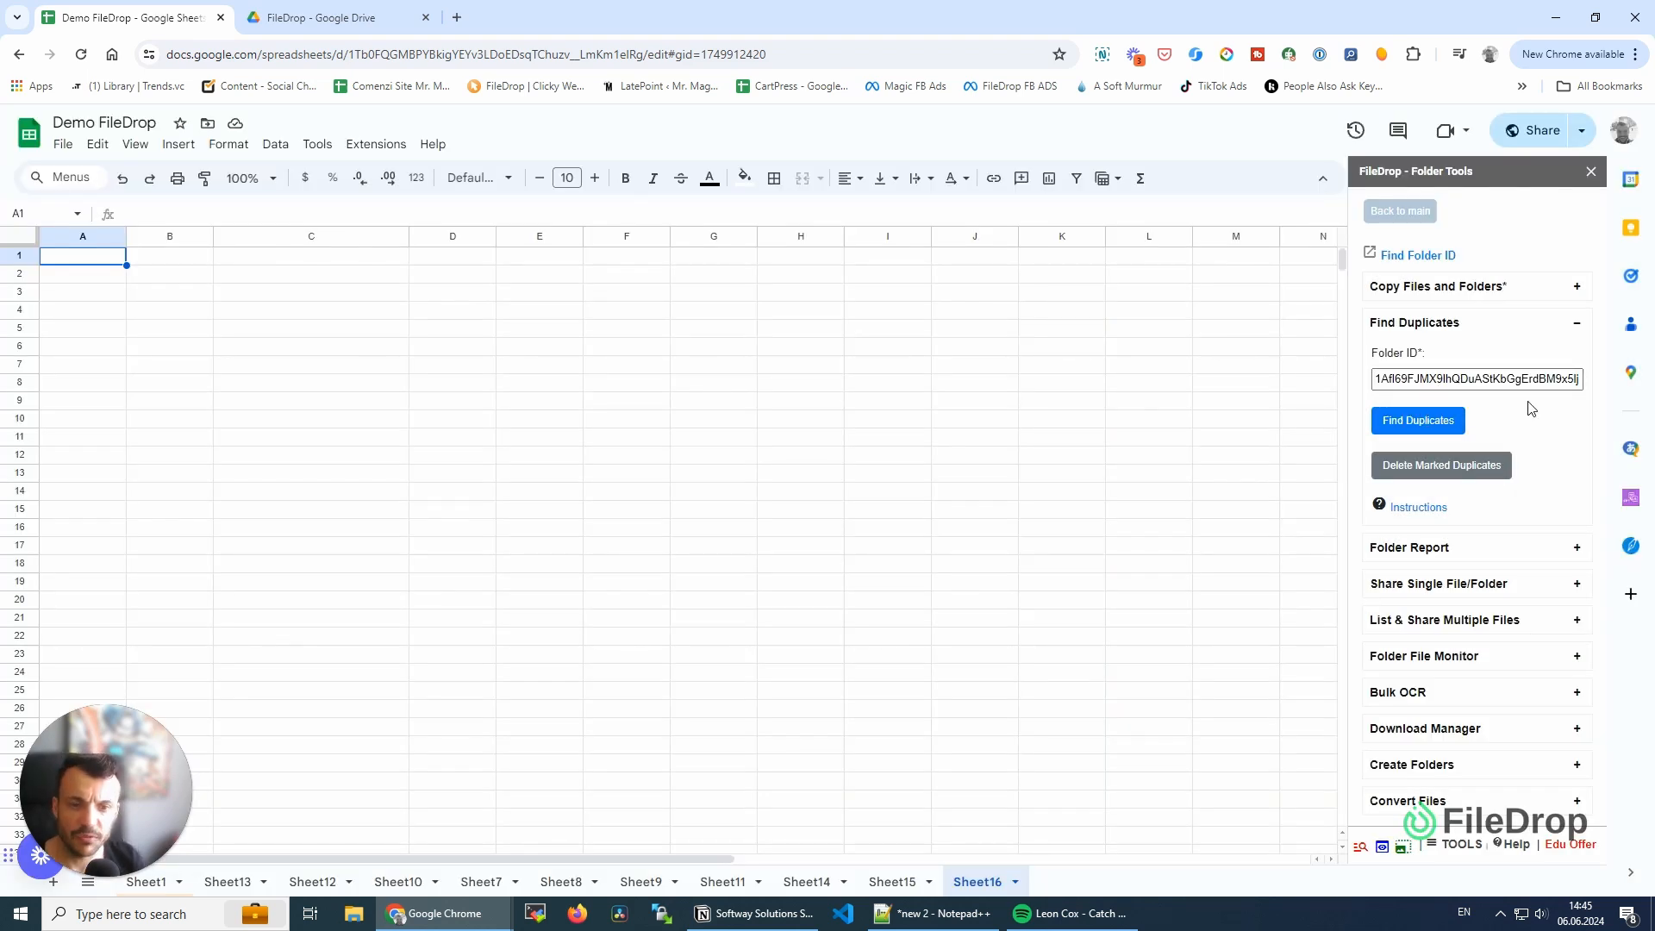
- Run the duplicate search on the folder and clear the delete mark in cell E3
left_click(1418, 419)
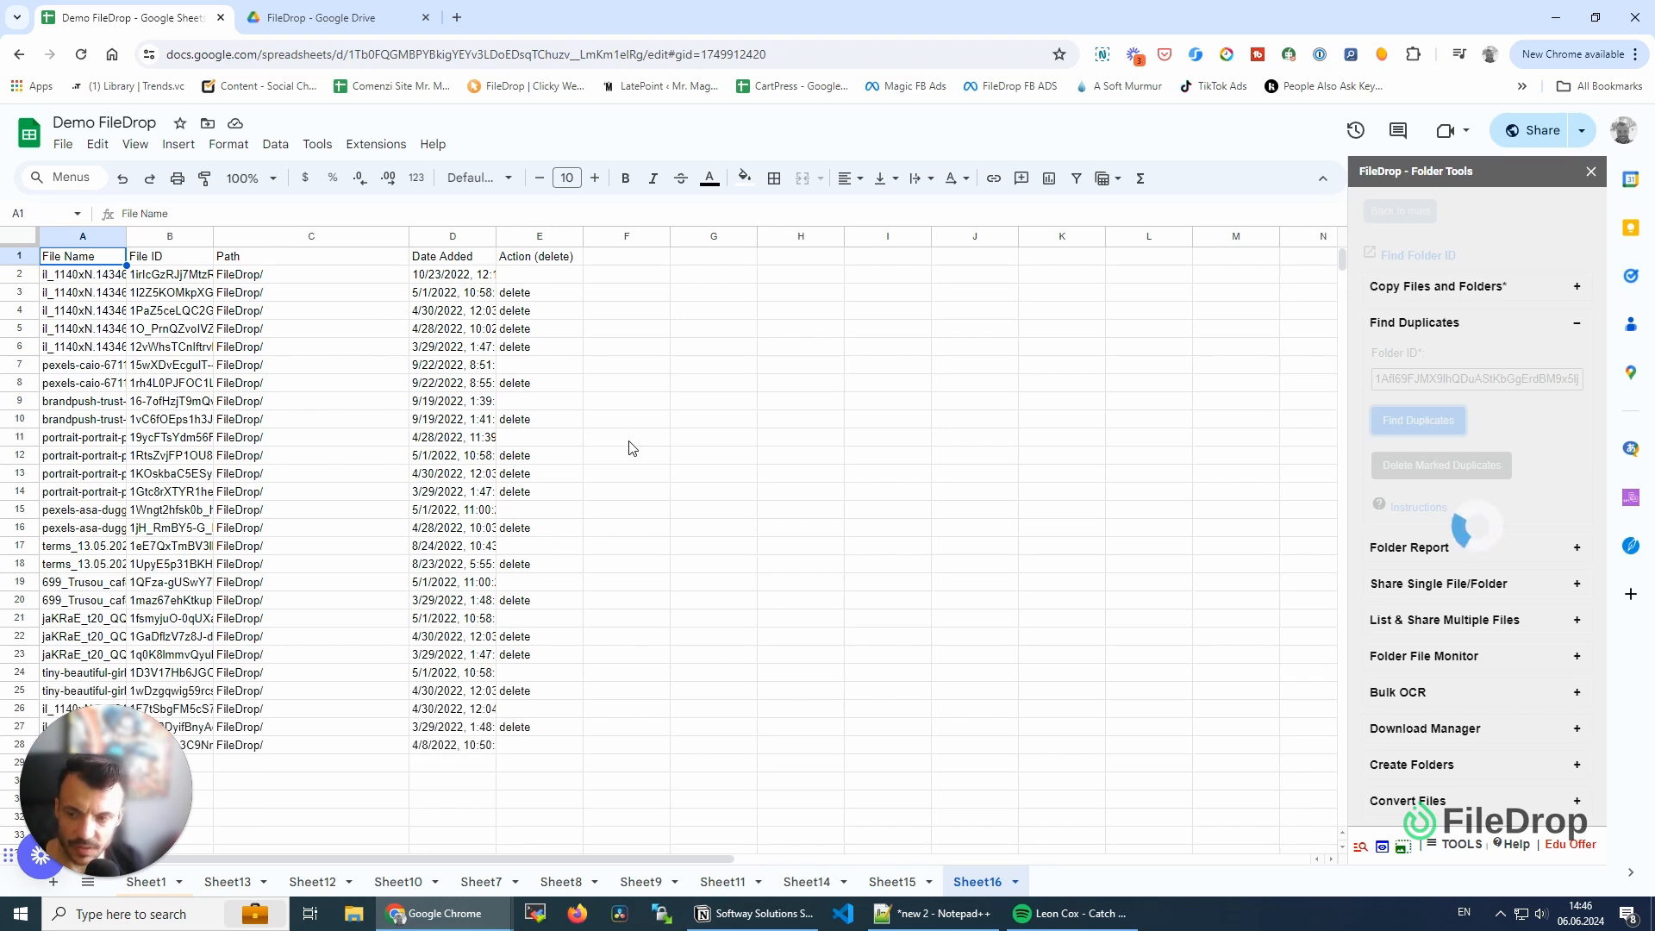
left_click(976, 178)
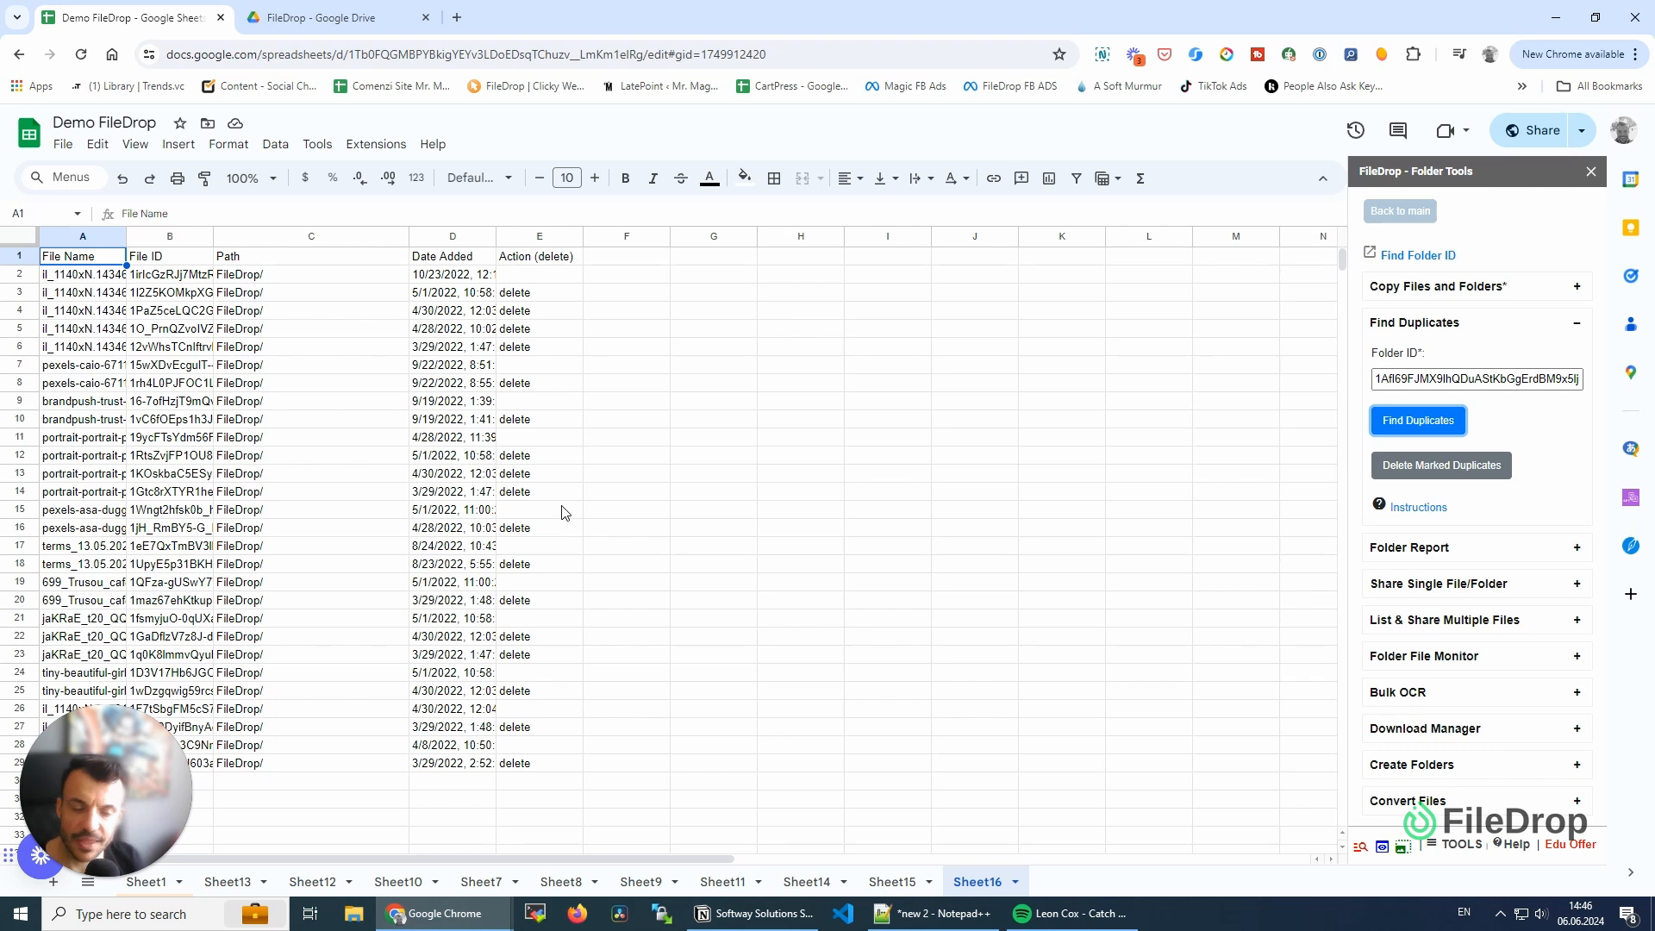
left_click(514, 295)
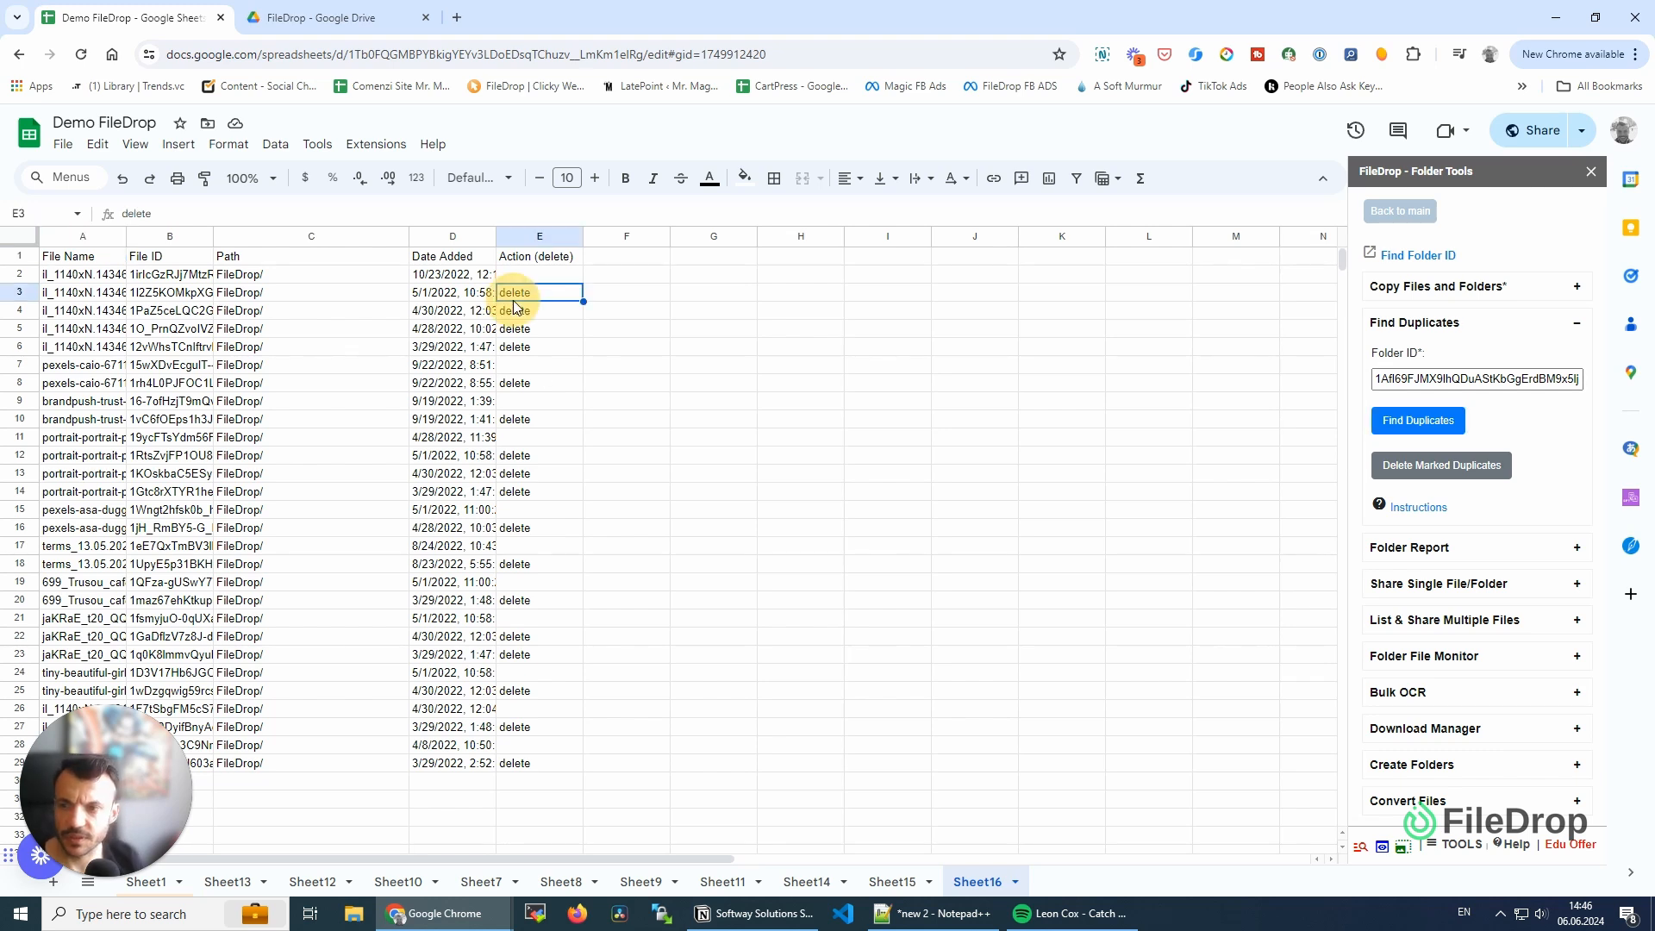
key("Delete")
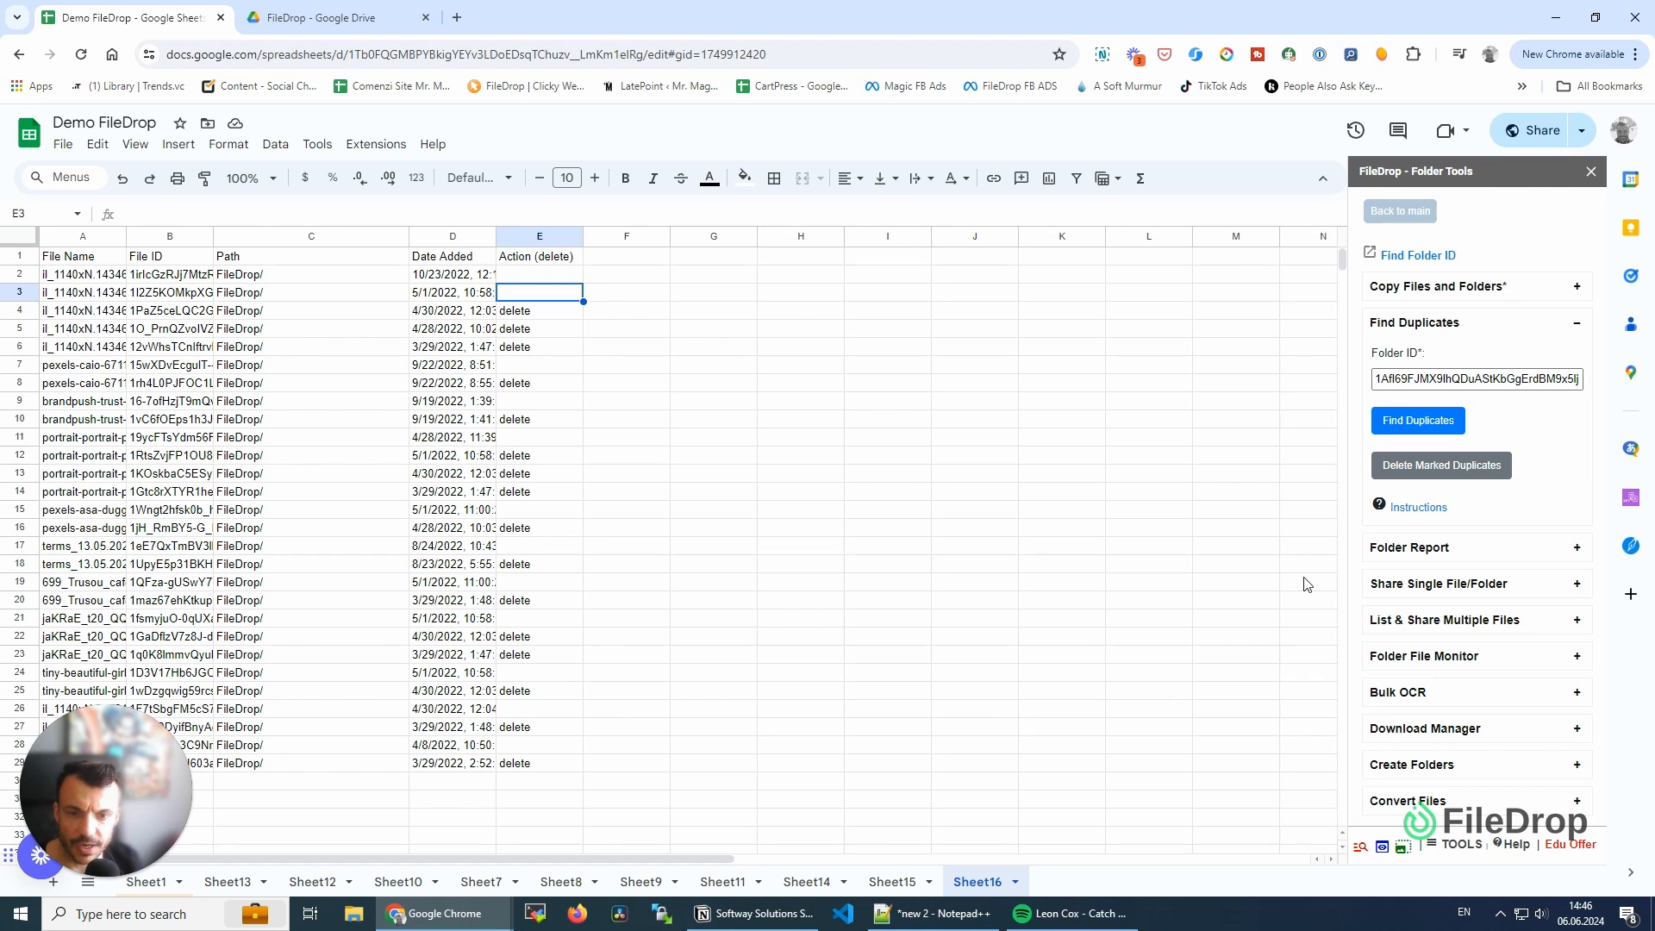
- Delete the files marked as duplicates, confirming the deletion, and run the duplicate search on the folder again
left_click(1445, 480)
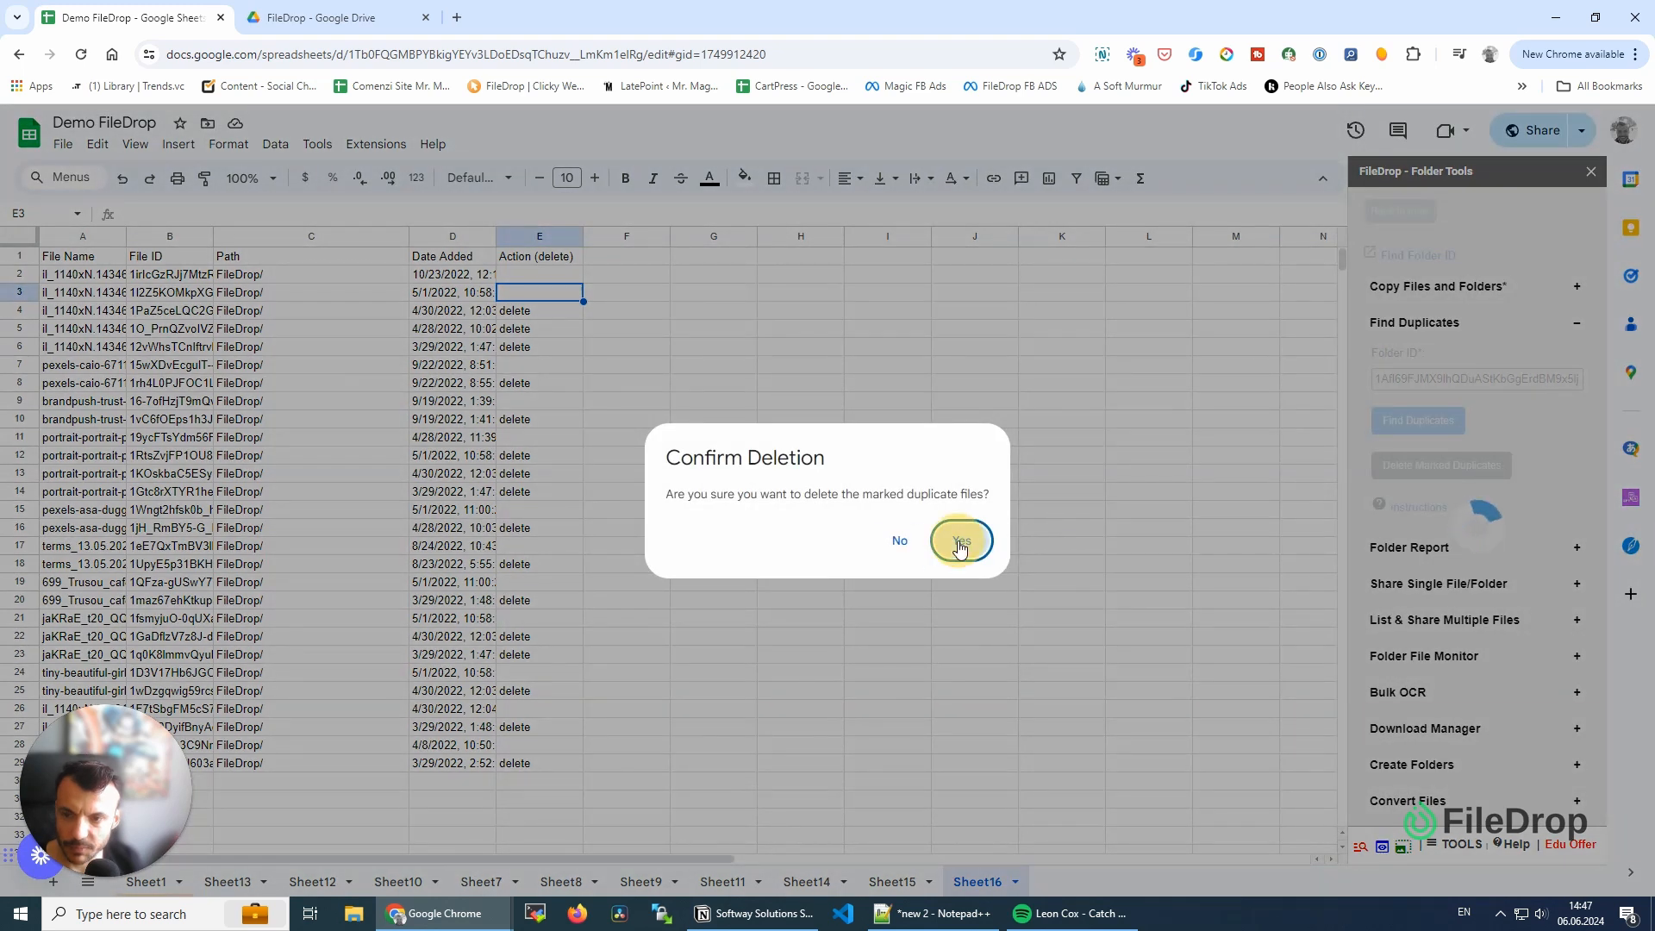
left_click(960, 540)
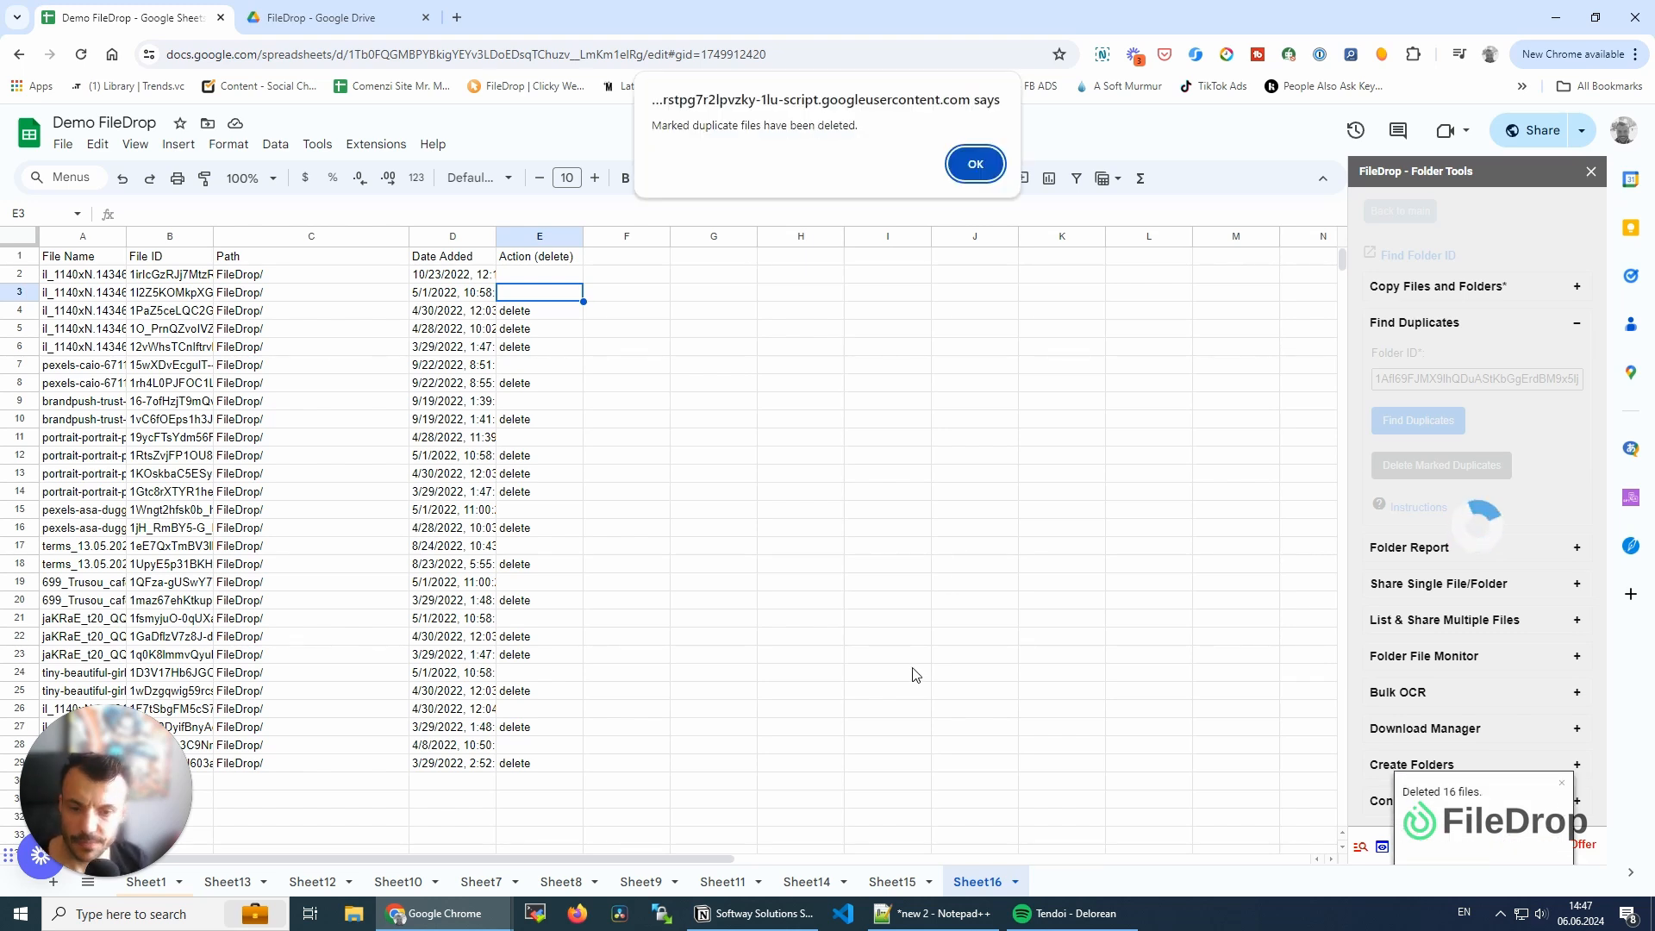
left_click(961, 182)
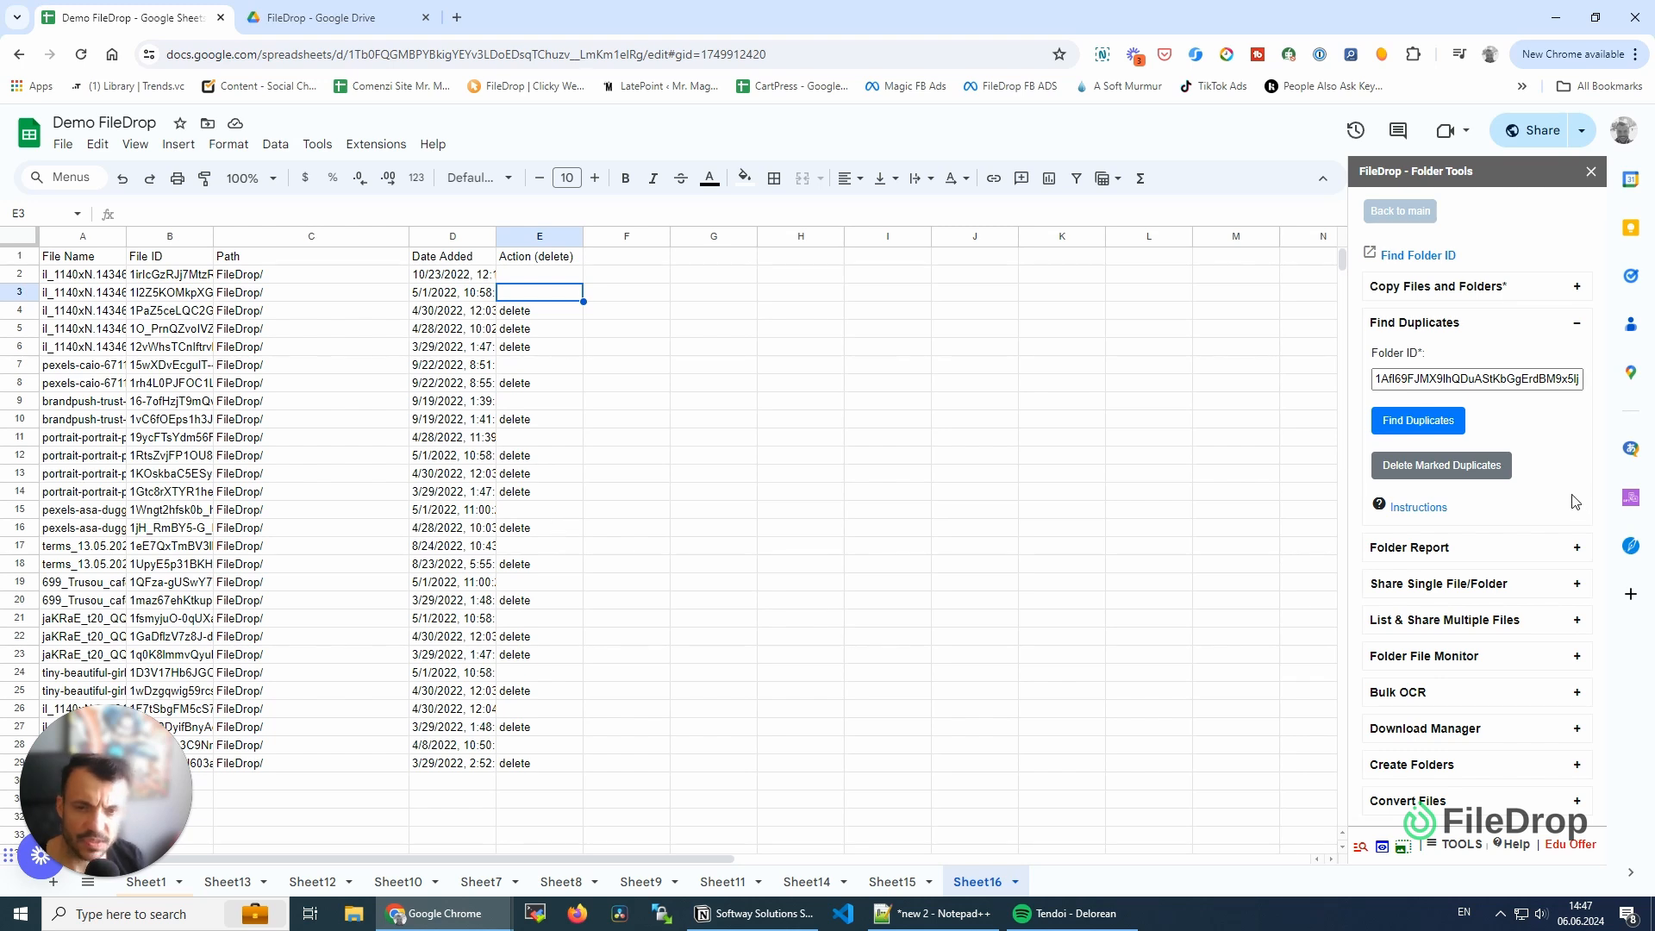
left_click(1423, 423)
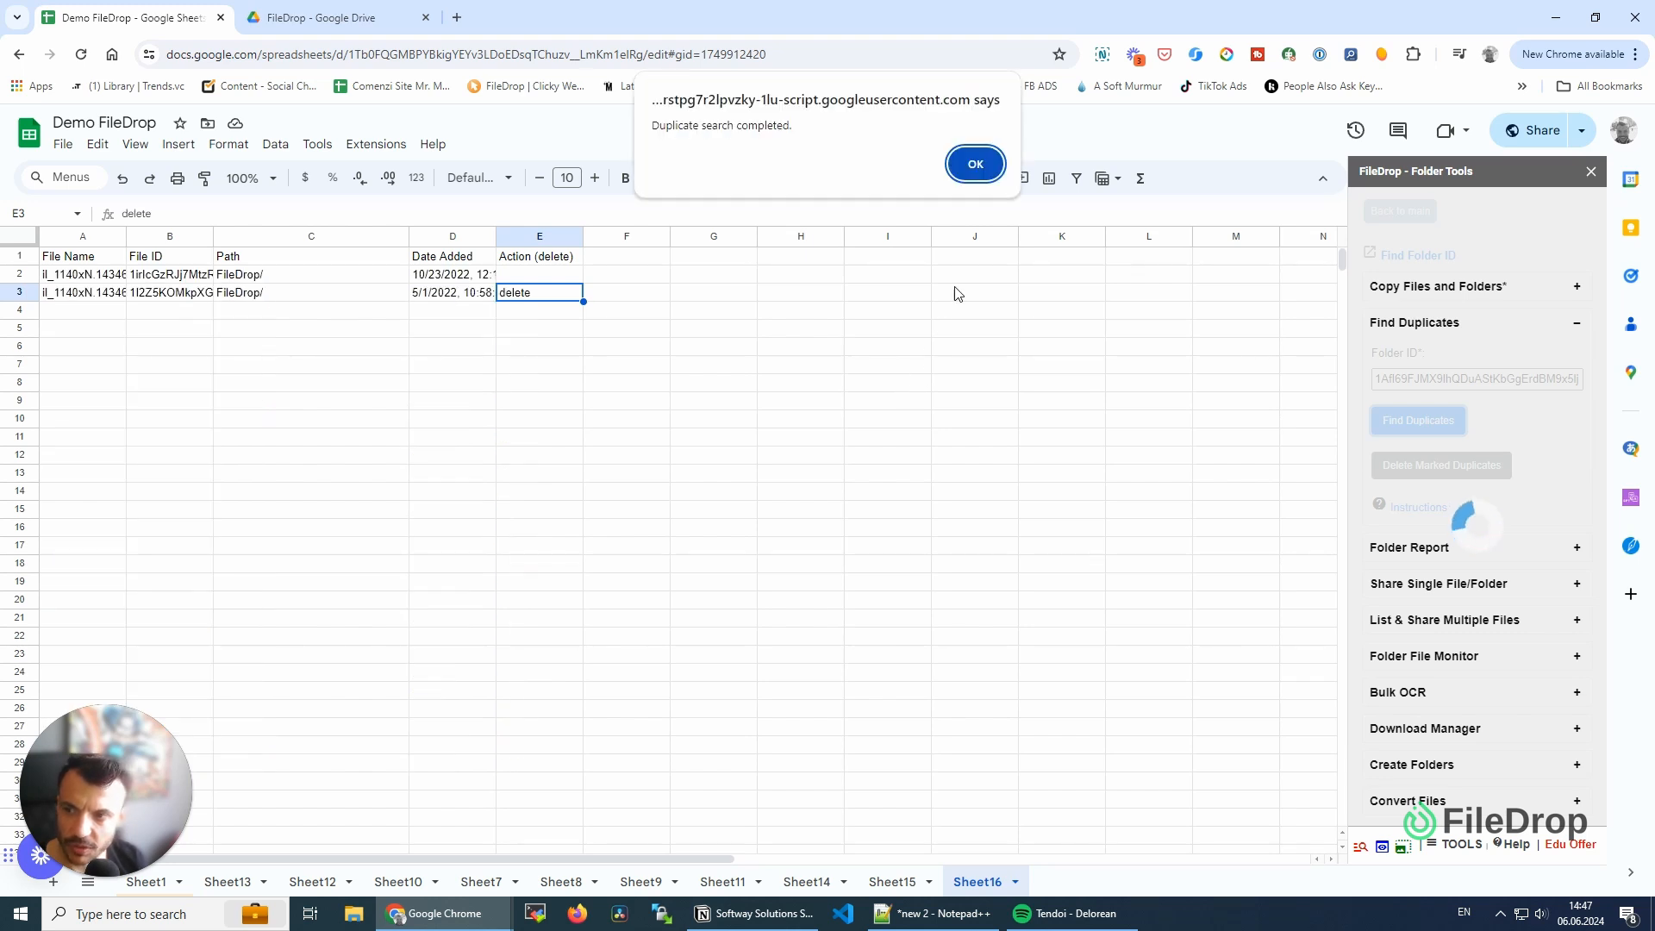
left_click(970, 163)
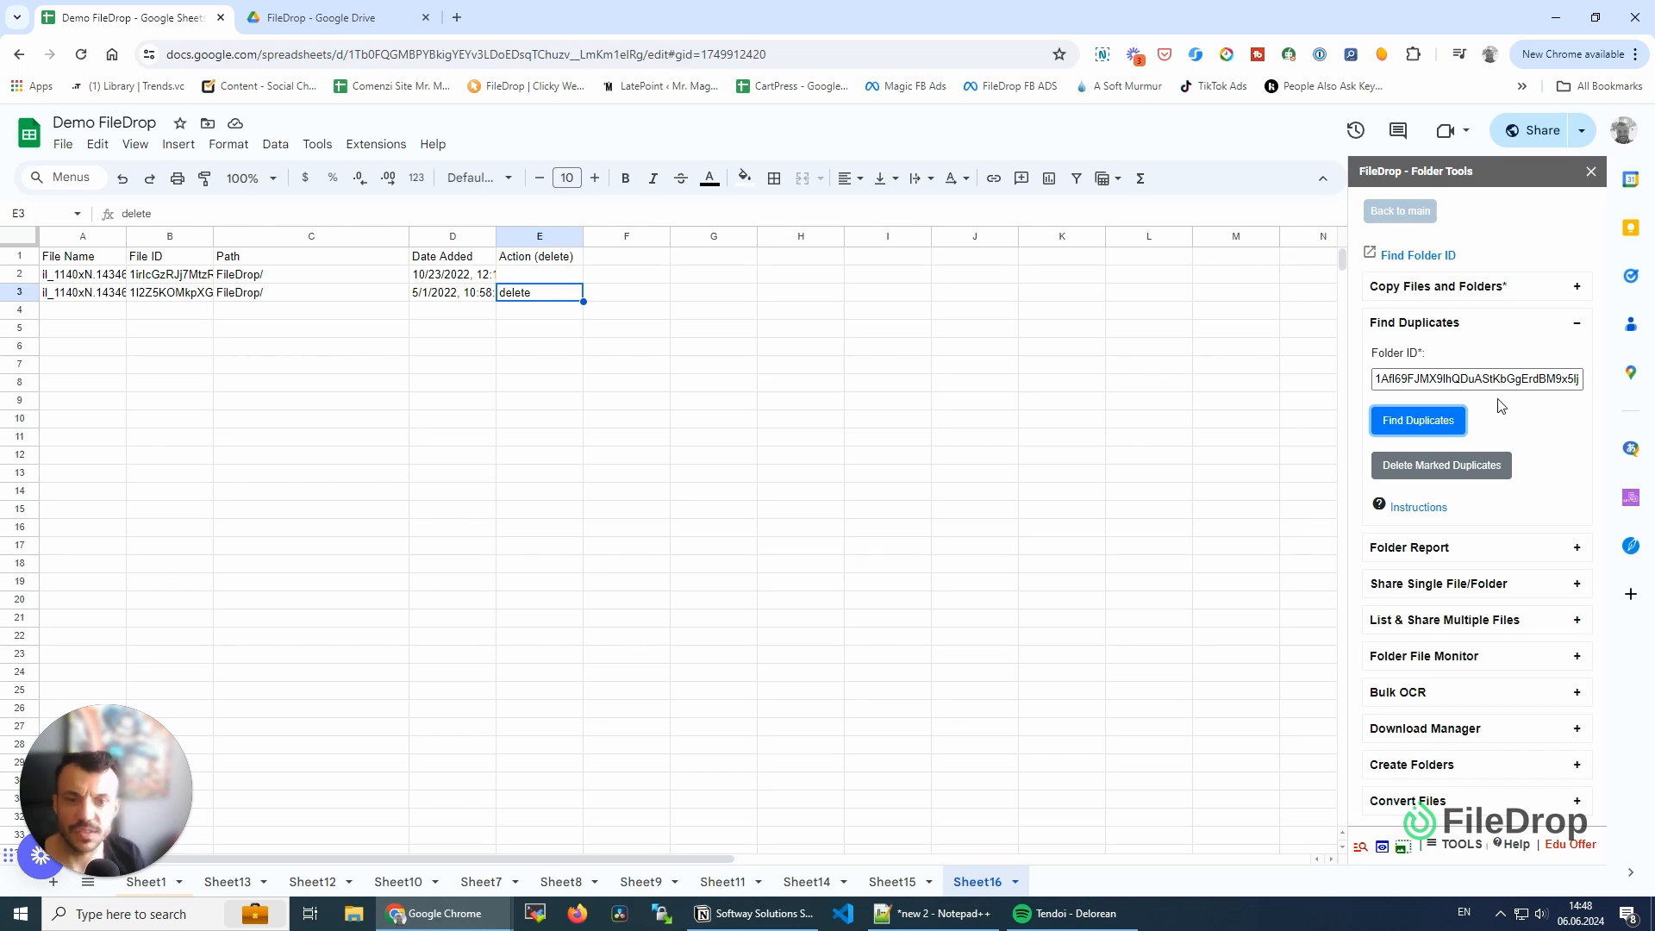
- Reload the FileDrop folder in Google Drive and review the deleted files in the trash, returning to the spreadsheet
left_click(312, 17)
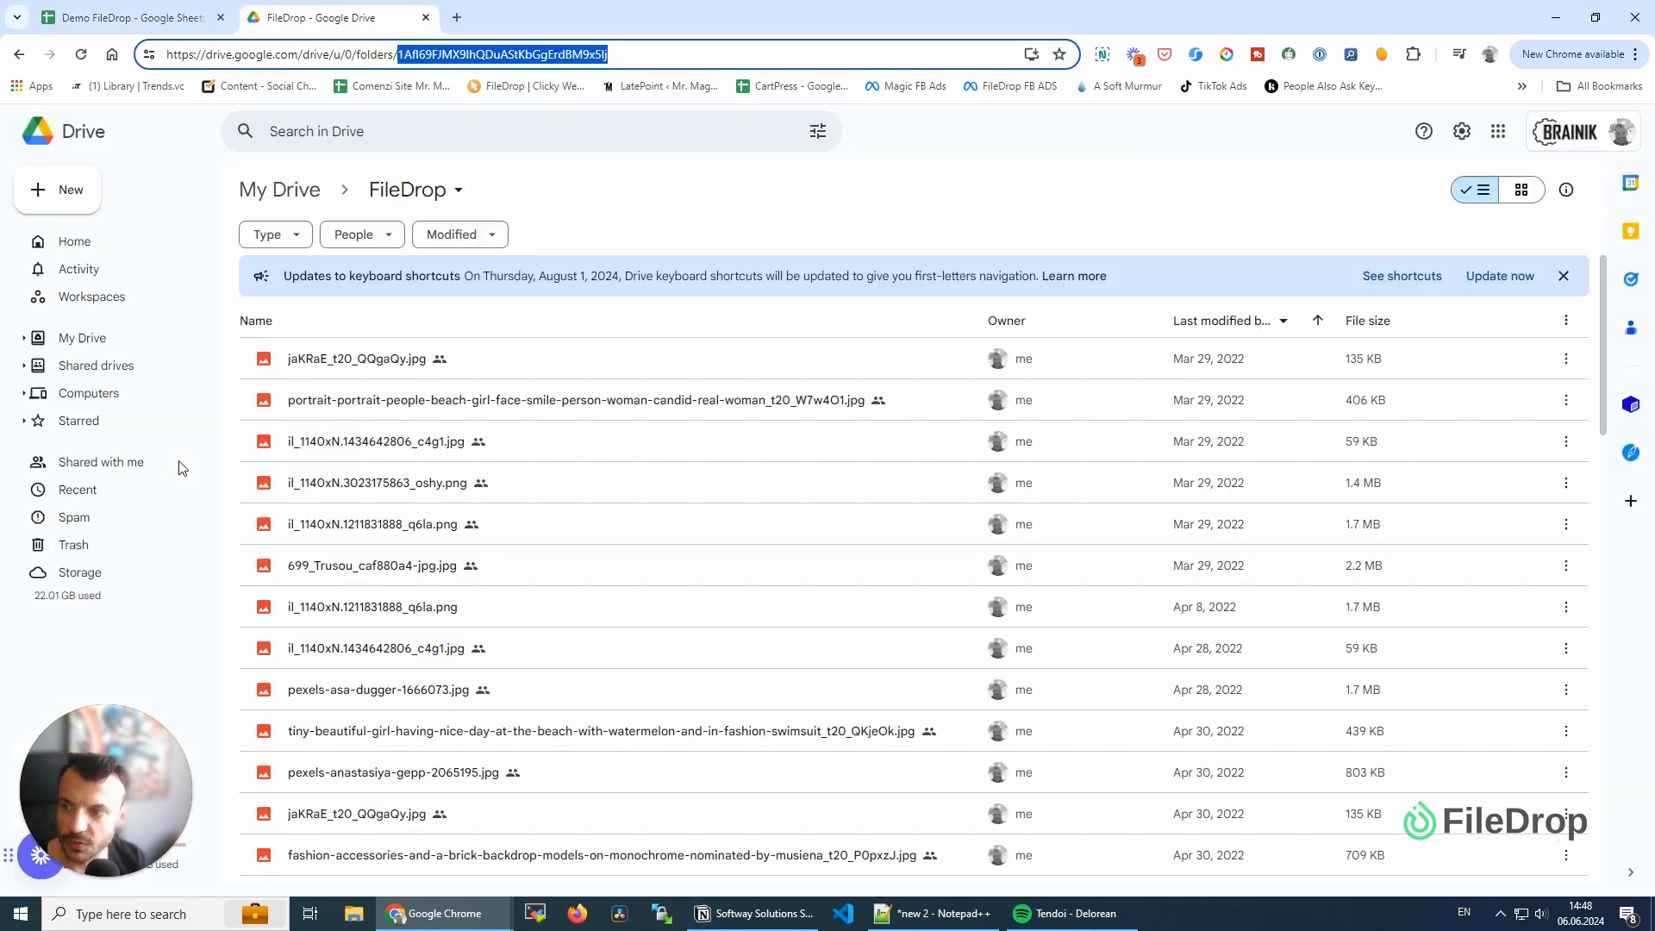
left_click(81, 53)
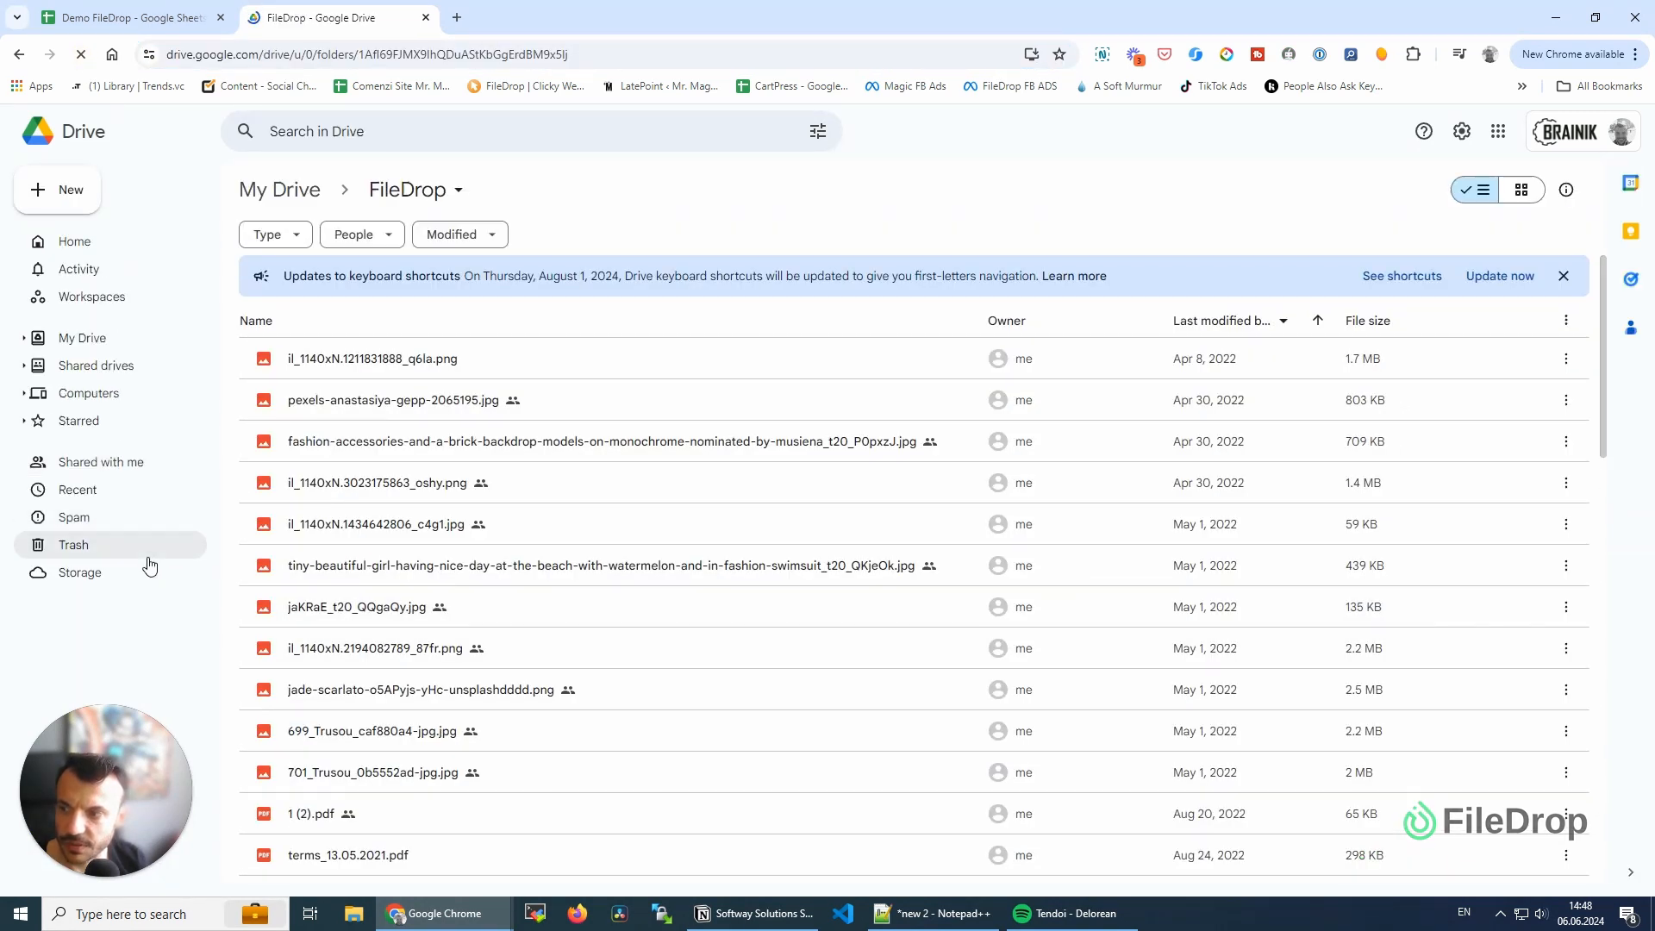
left_click(128, 557)
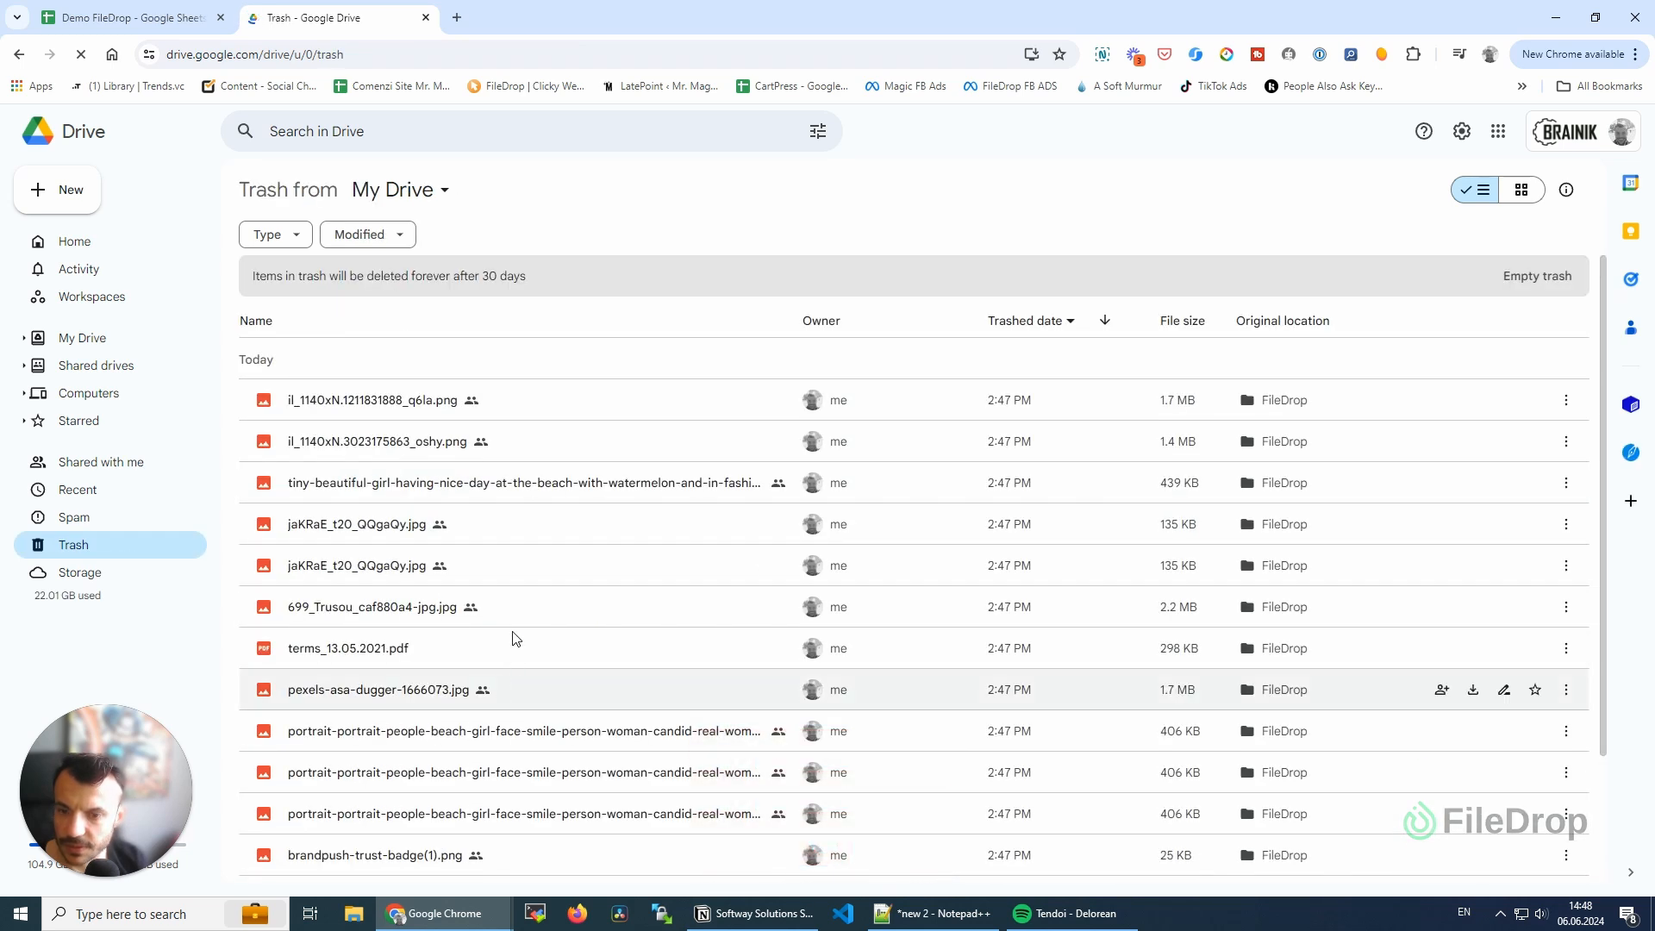
scroll(802, 604, "down", 2)
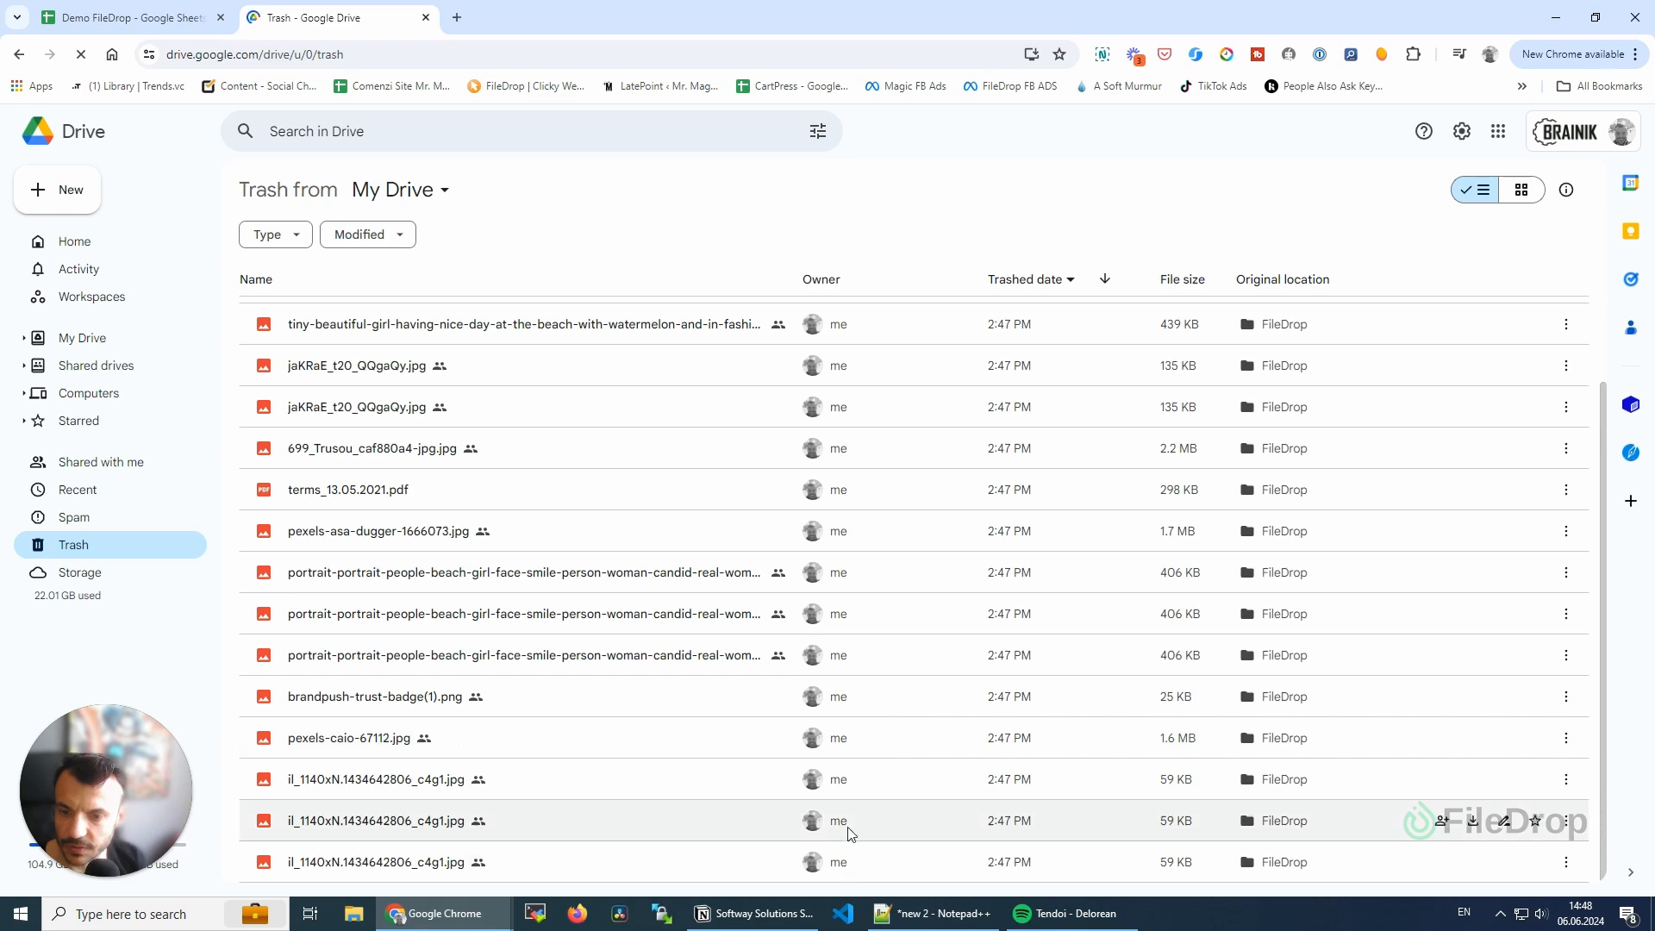
key("ctrl+Tab")
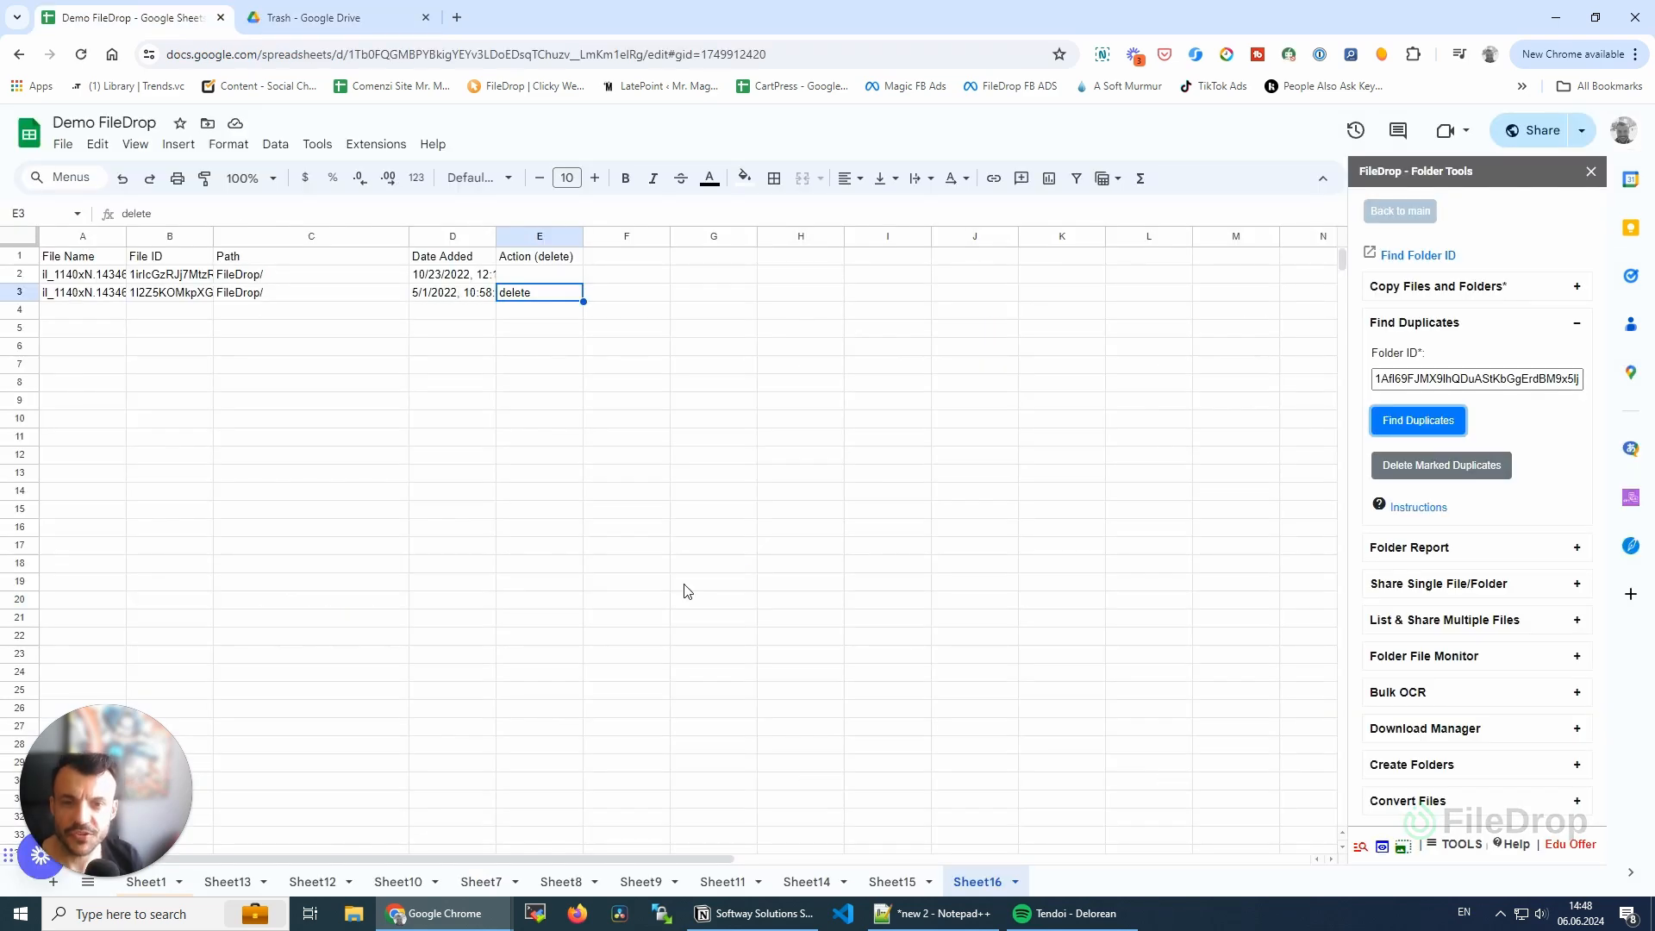